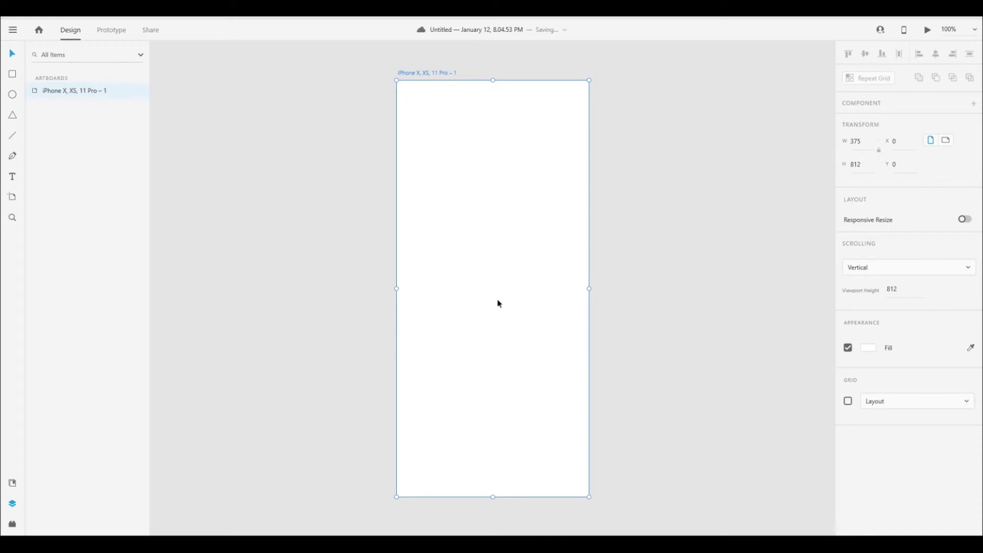
Draw a rectangle on the artboard, size it to 250 wide by 60 high, and centre it horizontally and vertically
{"action": "scroll", "coordinate": [498, 302], "scroll_direction": "up", "scroll_amount": 3}
{"action": "left_click", "coordinate": [12, 73]}
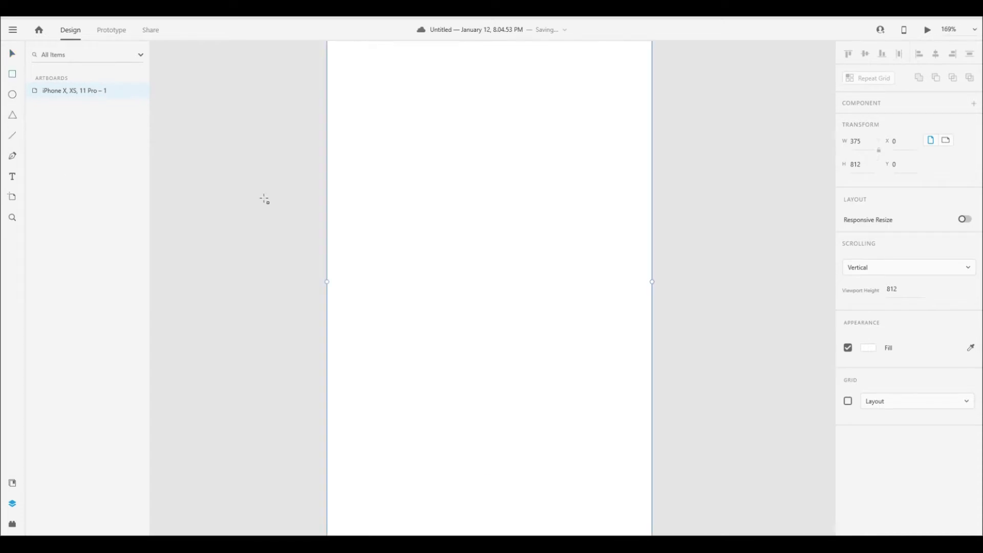
{"action": "mouse_move", "coordinate": [405, 173]}
{"action": "left_mouse_down"}
{"action": "mouse_move", "coordinate": [540, 245]}
{"action": "mouse_move", "coordinate": [575, 216]}
{"action": "left_mouse_up"}
{"action": "left_click", "coordinate": [852, 145]}
{"action": "type", "text": "250"}
{"action": "key", "text": "Tab"}
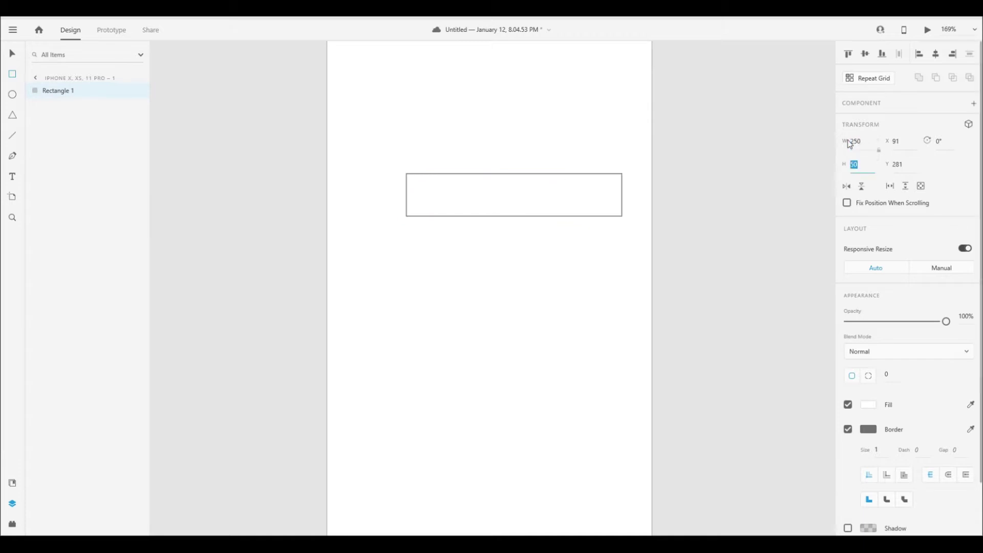
{"action": "type", "text": "60"}
{"action": "key", "text": "Return"}
{"action": "left_click", "coordinate": [18, 57]}
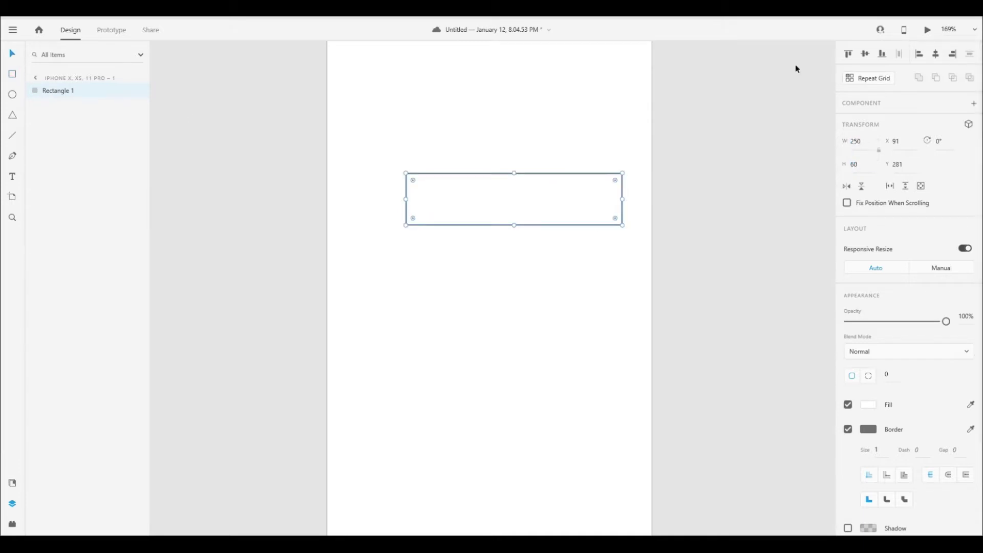
{"action": "left_click", "coordinate": [864, 54]}
{"action": "left_click", "coordinate": [935, 54]}
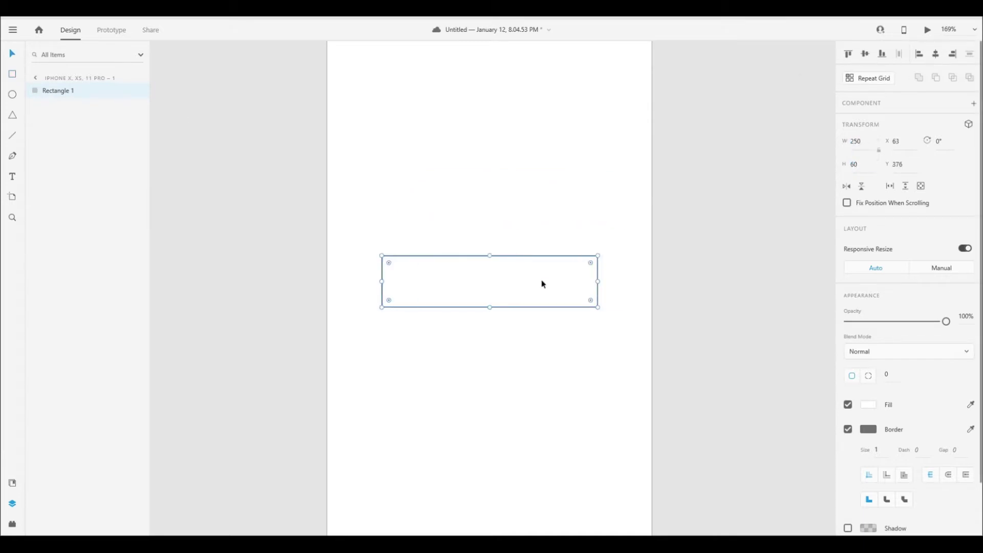
Add the text "Visit Our Website" inside the rectangle
{"action": "scroll", "coordinate": [528, 294], "scroll_direction": "up", "scroll_amount": 3}
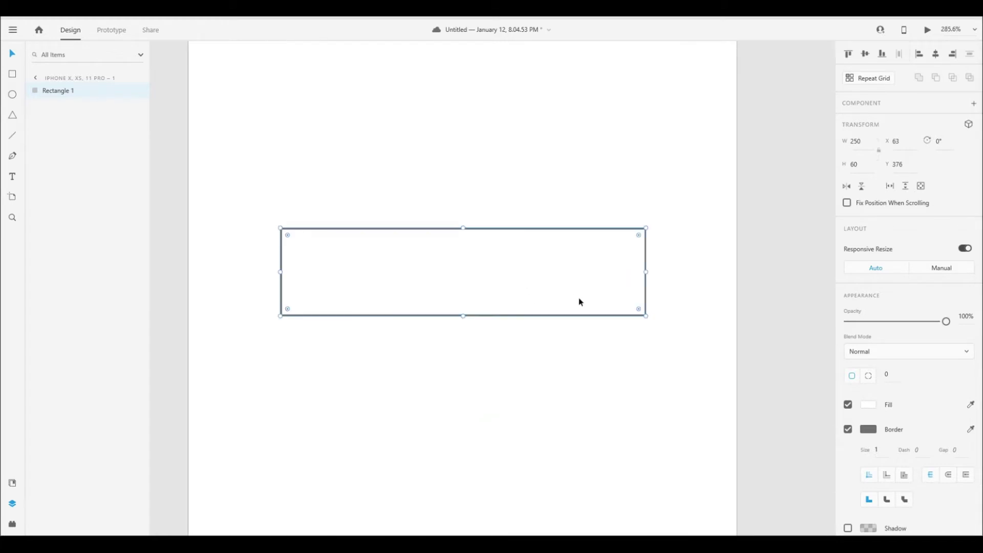
{"action": "key", "text": "t"}
{"action": "left_click", "coordinate": [398, 281]}
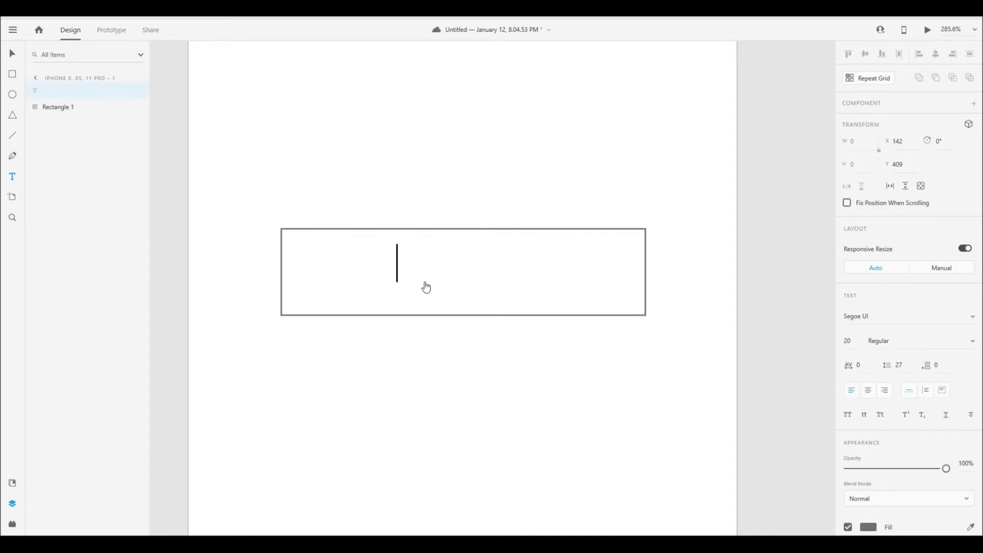
{"action": "type", "text": "Visit"}
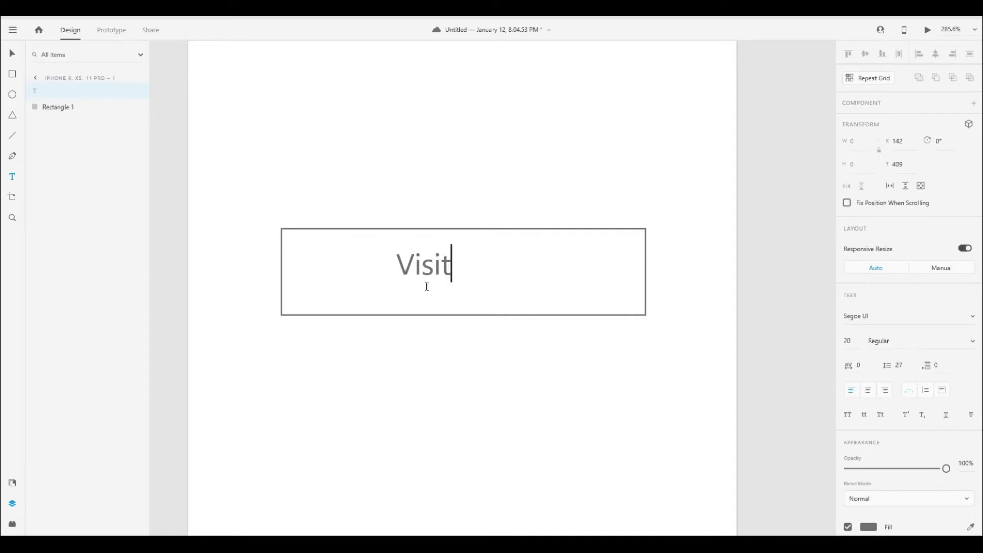
{"action": "type", "text": " Our "}
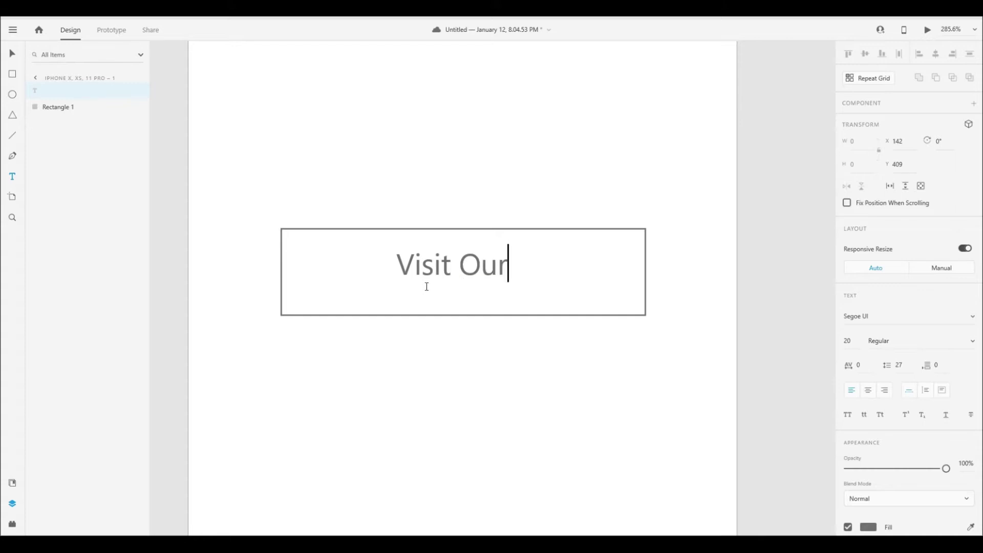
{"action": "type", "text": "Websit"}
{"action": "key", "text": "BackSpace"}
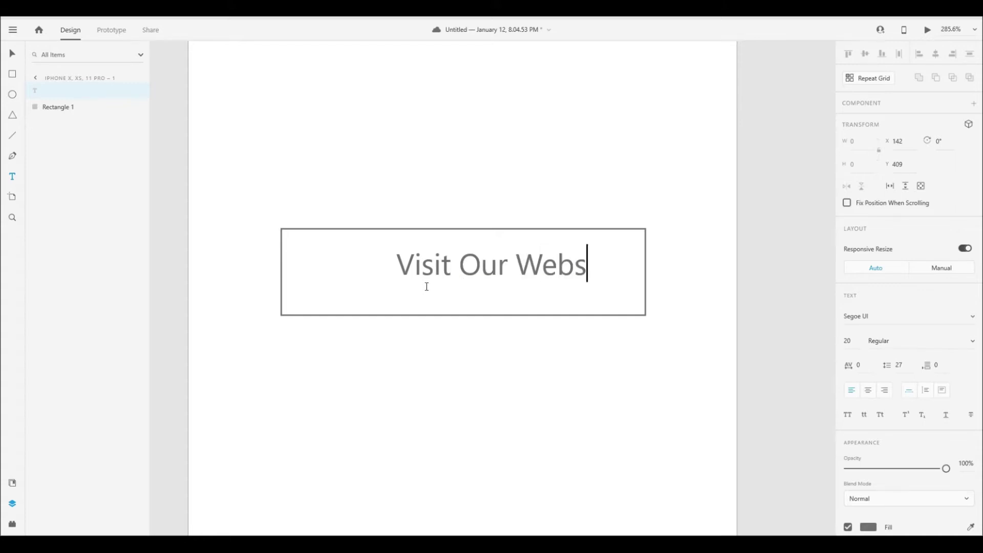
{"action": "type", "text": "ite"}
{"action": "key", "text": "Escape"}
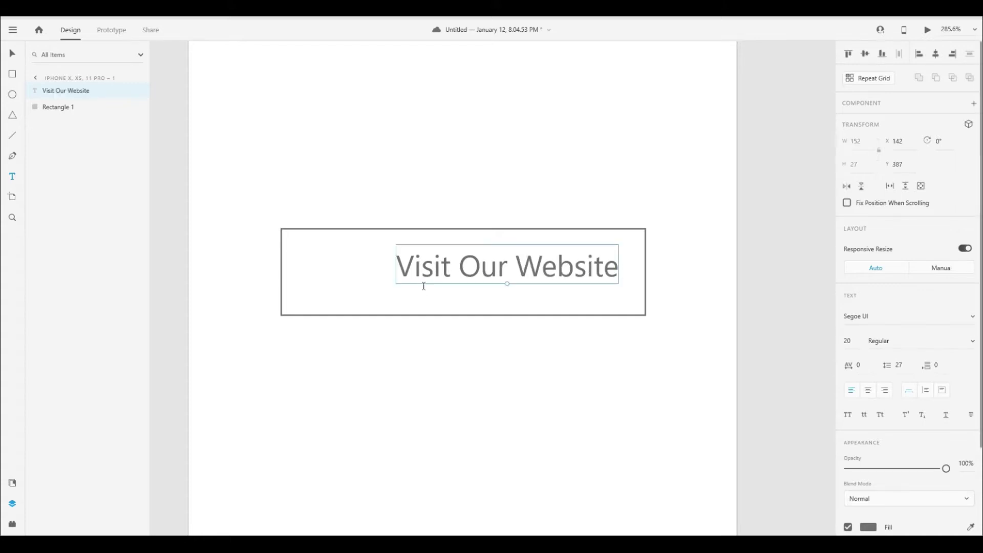
Set the "Visit Our Website" text to the Poppins font in Medium weight
{"action": "left_click", "coordinate": [882, 323]}
{"action": "type", "text": "Popp"}
{"action": "key", "text": "Return"}
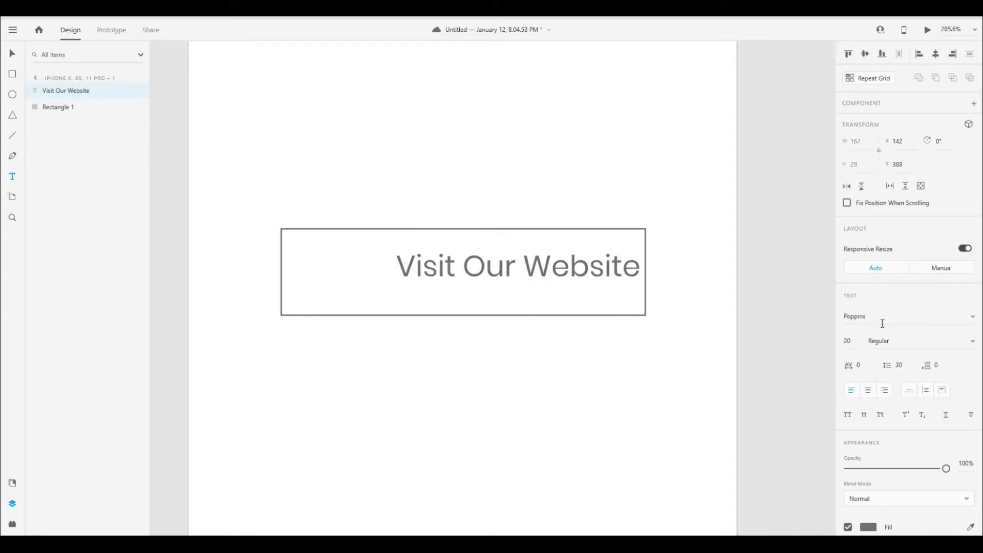
{"action": "left_click", "coordinate": [971, 344]}
{"action": "left_click", "coordinate": [904, 384]}
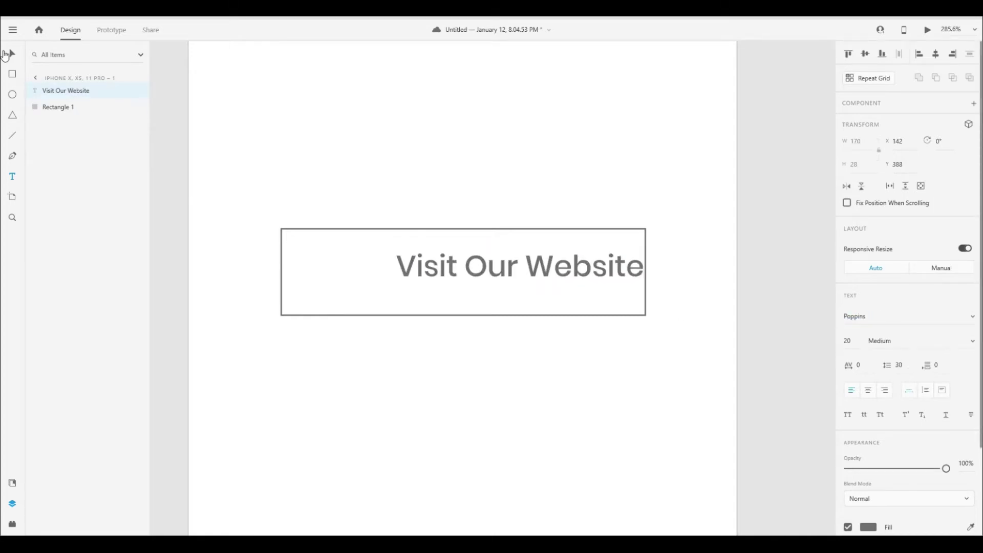
Centre the text vertically and horizontally on the artboard and set its paragraph alignment to centre
{"action": "left_click", "coordinate": [865, 54]}
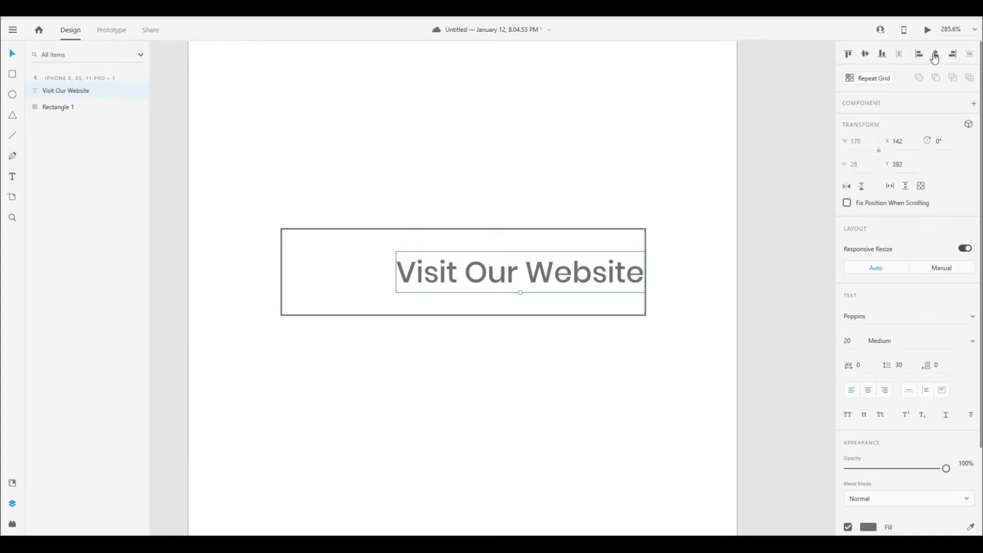
{"action": "left_click", "coordinate": [935, 54]}
{"action": "left_click", "coordinate": [871, 393]}
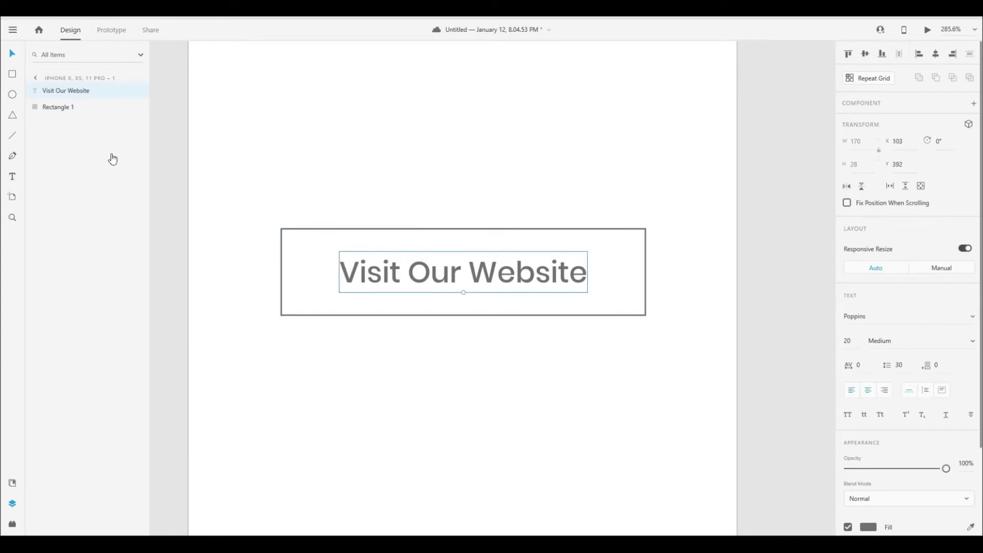
Group the "Visit Our Website" text with its rectangle
{"action": "left_click", "coordinate": [14, 178]}
{"action": "left_click", "coordinate": [13, 53]}
{"action": "left_click", "coordinate": [604, 314], "text": "shift"}
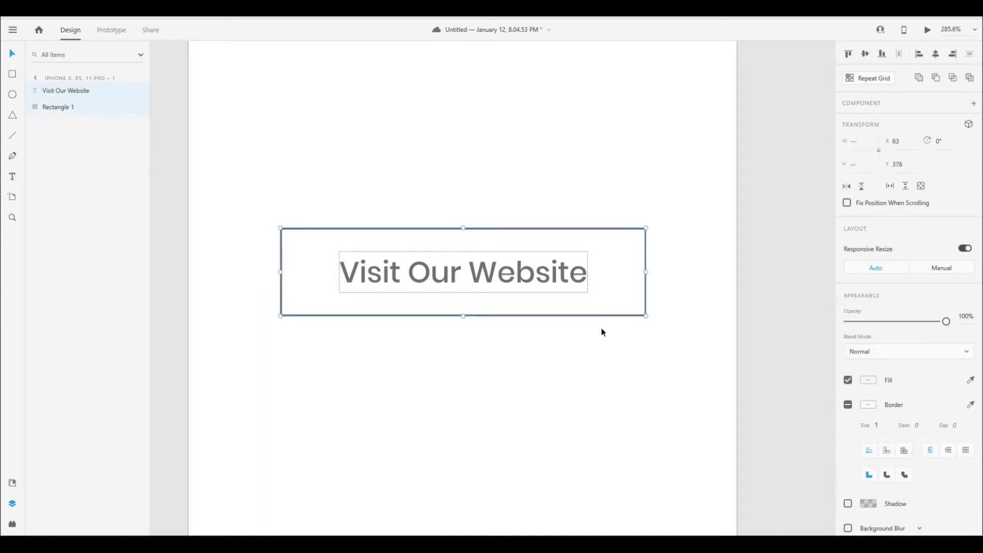
{"action": "key", "text": "ctrl+g"}
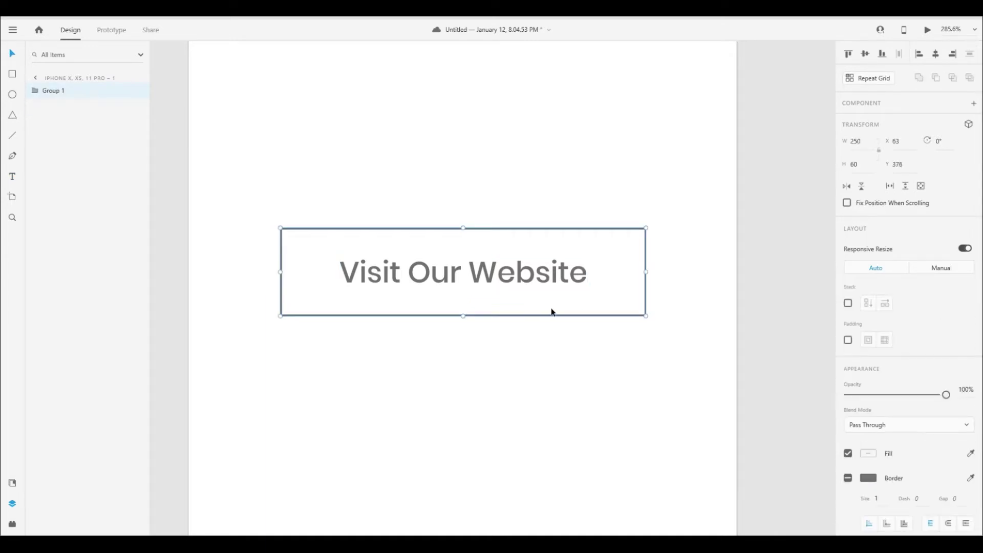
Duplicate the button group and place the copy directly below the original at Y 440
{"action": "key", "text": "ctrl+d"}
{"action": "left_click_drag", "start_coordinate": [517, 255], "coordinate": [507, 323]}
{"action": "scroll", "coordinate": [506, 322], "scroll_direction": "down", "scroll_amount": 1}
Change the lower button's label to "Click"
{"action": "key", "text": "t"}
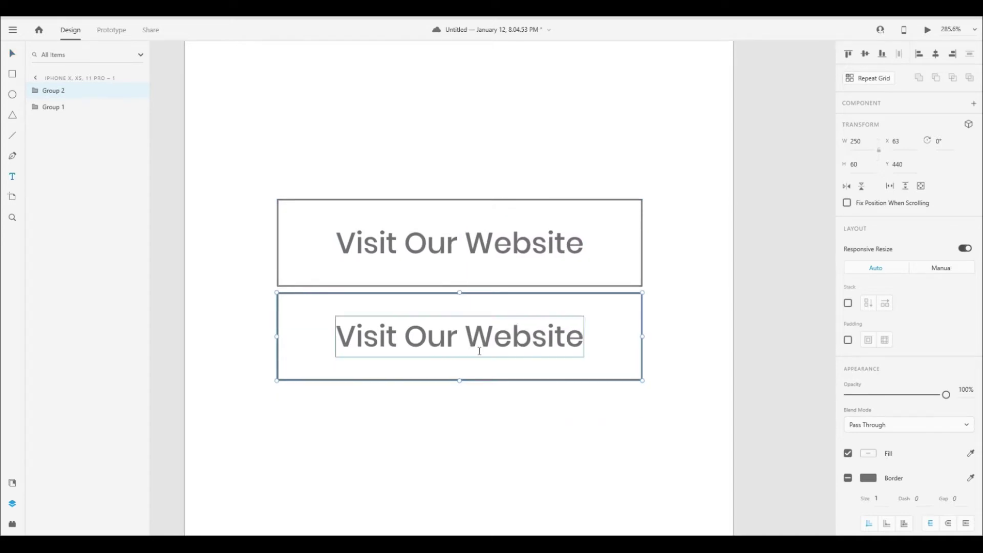
{"action": "left_click", "coordinate": [457, 350]}
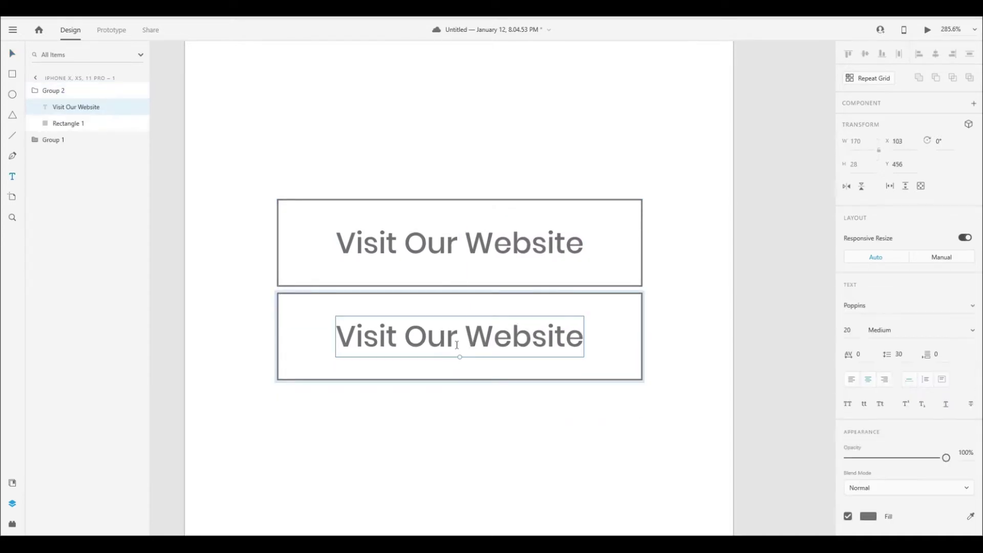
{"action": "key", "text": "ctrl+a"}
{"action": "type", "text": "Click"}
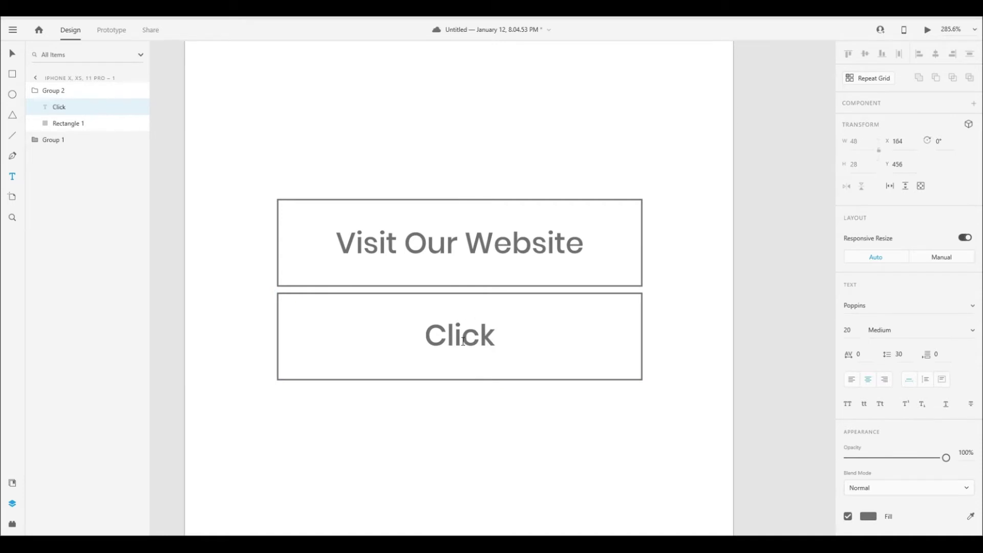
{"action": "key", "text": "Escape"}
Remove the border from the lower button's rectangle and fill it with blue #3A00FF
{"action": "left_click", "coordinate": [591, 343]}
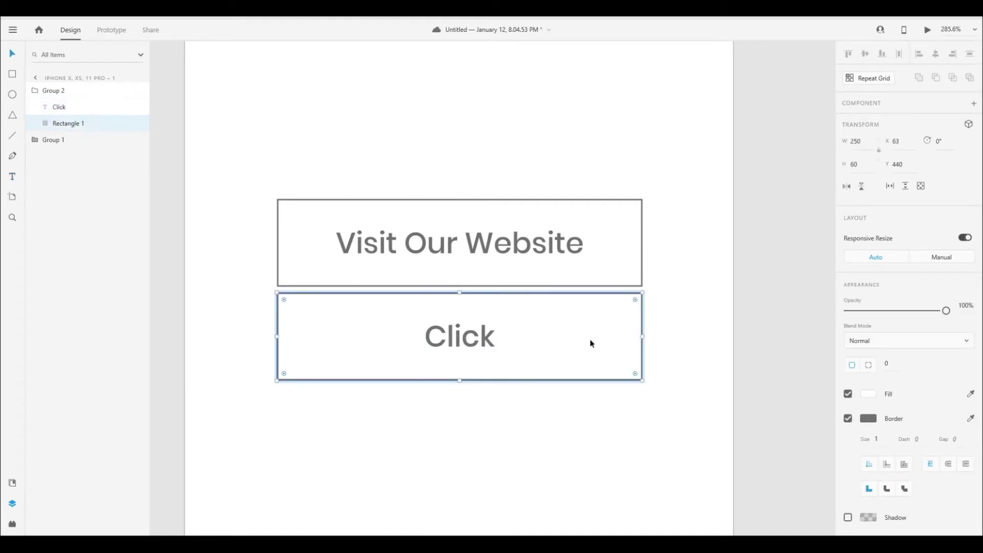
{"action": "left_click", "coordinate": [847, 418]}
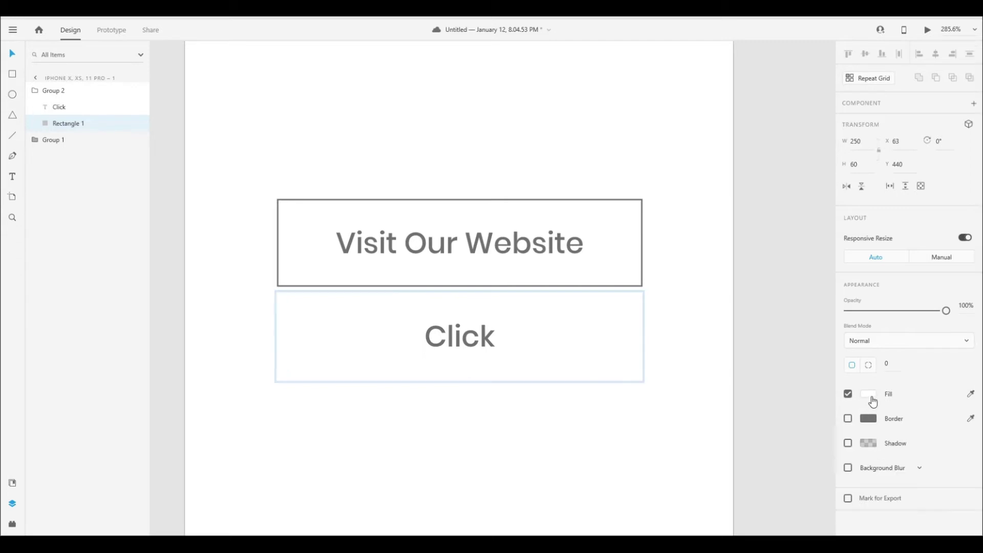
{"action": "left_click", "coordinate": [868, 393]}
{"action": "left_click", "coordinate": [816, 358]}
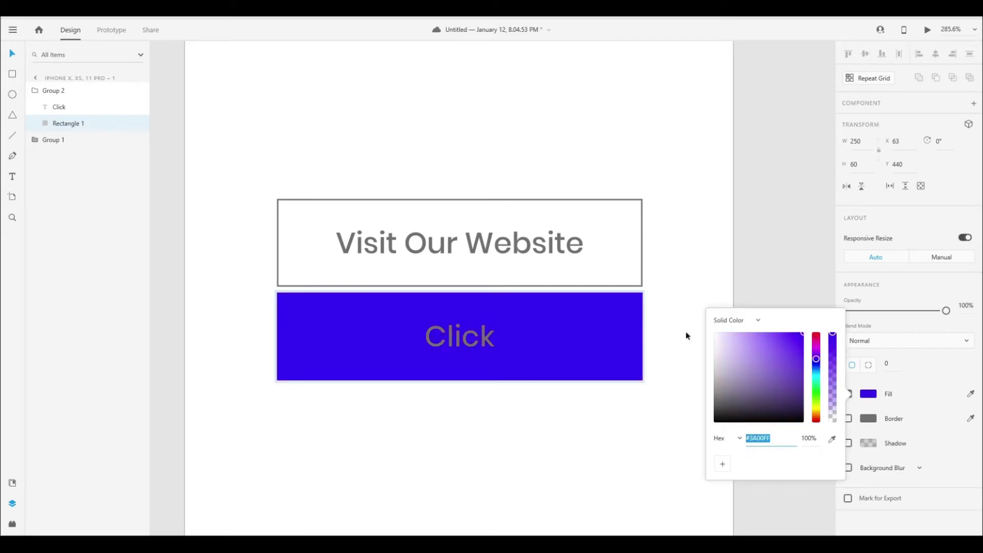
Set the fill colour of the "Click" label to white
{"action": "left_click", "coordinate": [477, 341]}
{"action": "scroll", "coordinate": [880, 451], "scroll_direction": "down", "scroll_amount": 2}
{"action": "left_click", "coordinate": [869, 417]}
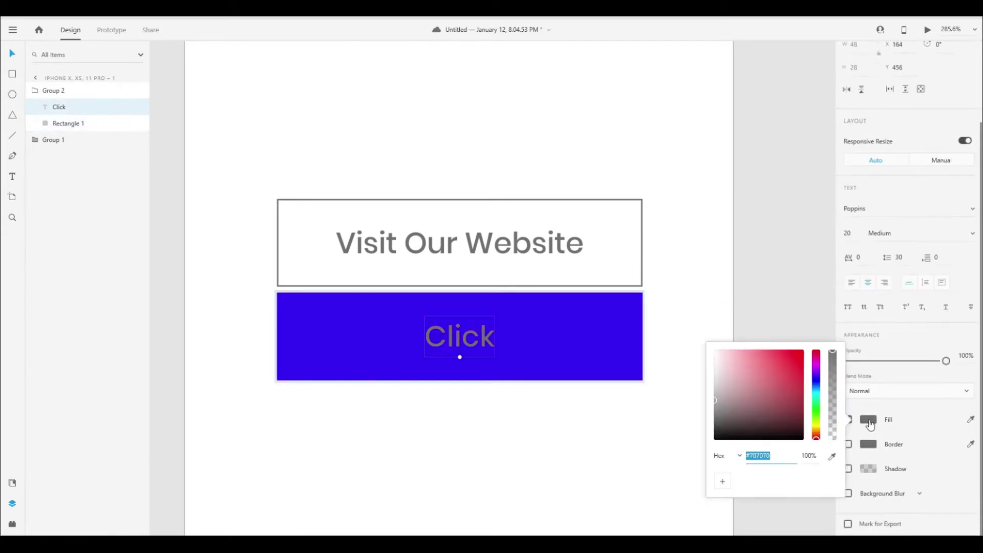
{"action": "left_click", "coordinate": [714, 353]}
{"action": "left_click", "coordinate": [566, 334]}
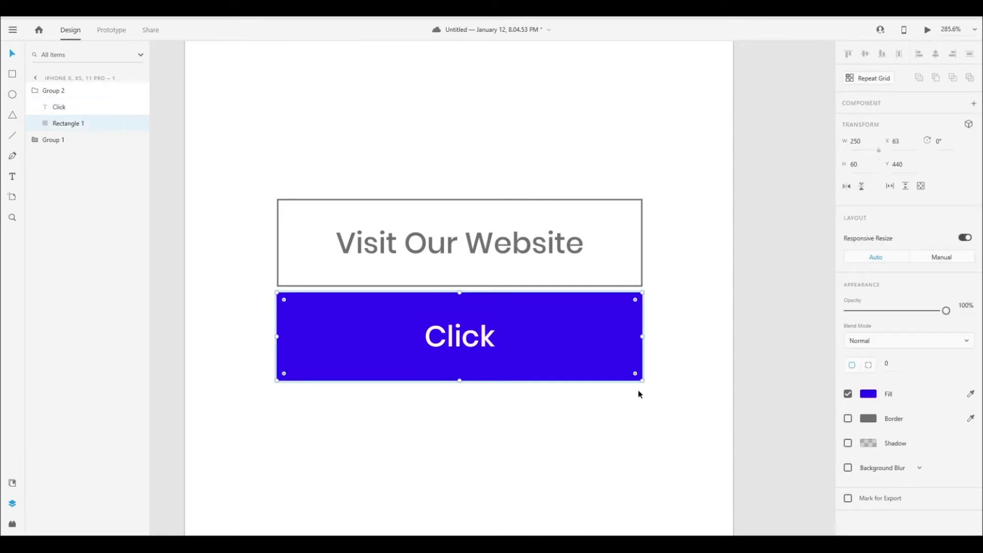
Rename the "Visit Our Website" button group to "visit" and the "Click" button group to "click"
{"action": "left_click", "coordinate": [37, 93]}
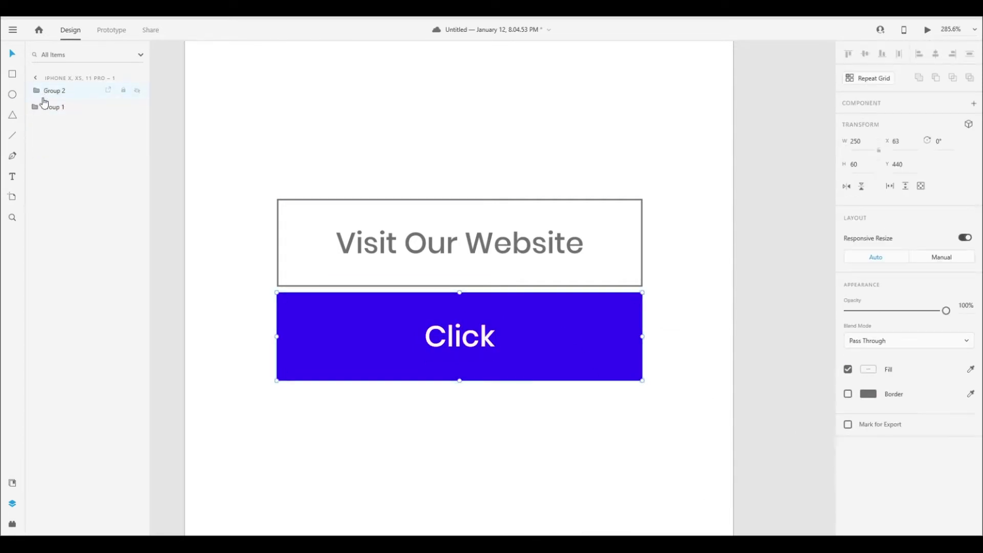
{"action": "left_click", "coordinate": [51, 108]}
{"action": "double_click", "coordinate": [52, 107]}
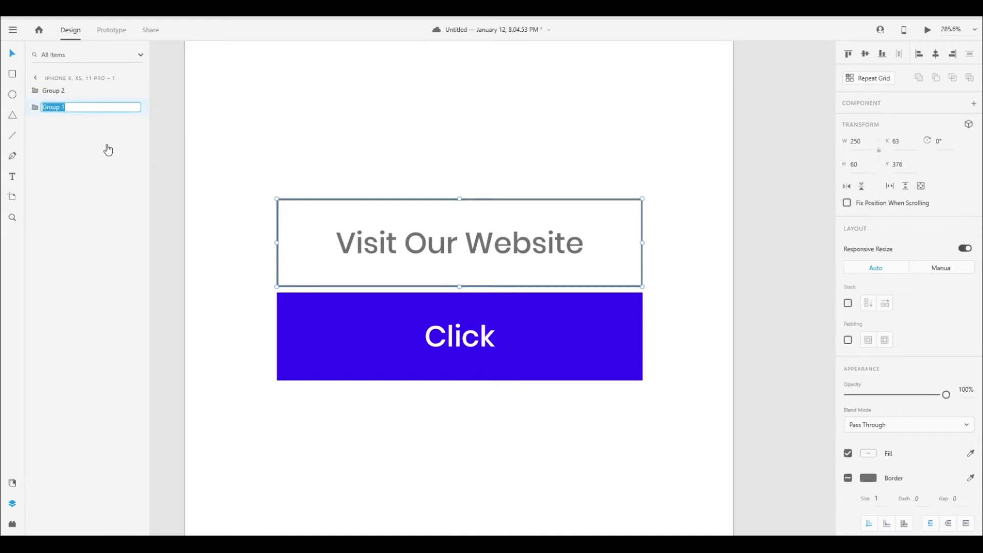
{"action": "type", "text": "visit"}
{"action": "key", "text": "Return"}
{"action": "double_click", "coordinate": [60, 92]}
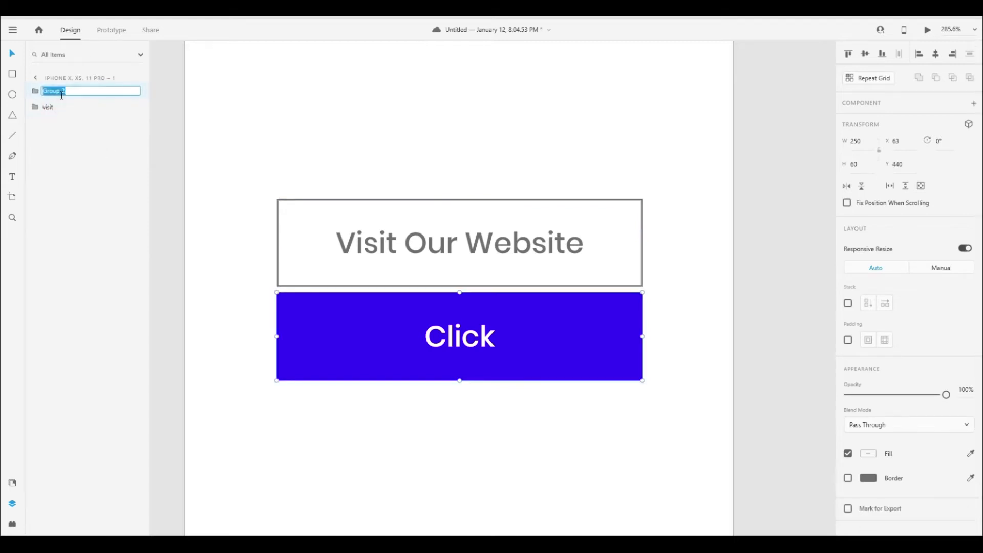
{"action": "type", "text": "click"}
{"action": "key", "text": "Return"}
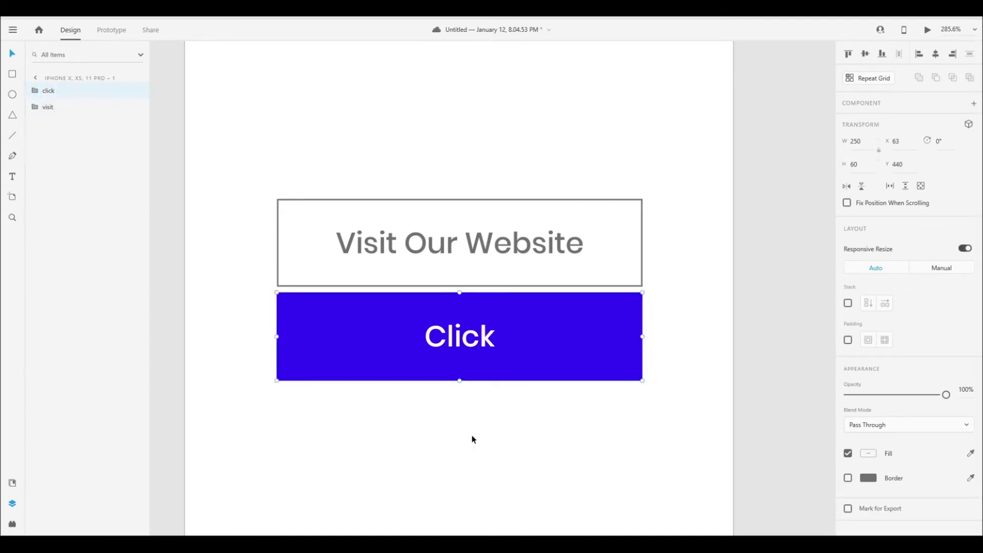
Duplicate the click group and place the copy directly below it at Y 504
{"action": "key", "text": "ctrl+d"}
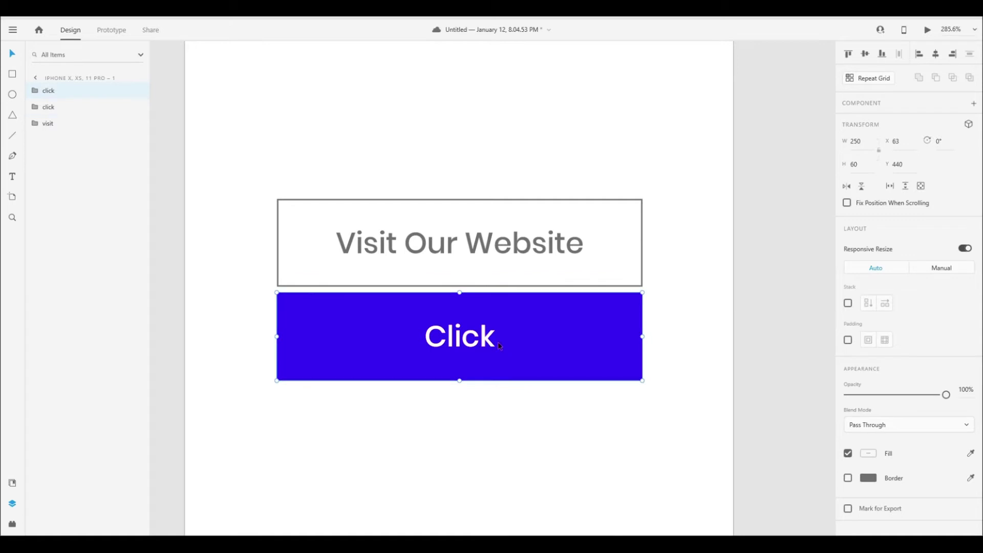
{"action": "left_click_drag", "start_coordinate": [512, 333], "coordinate": [512, 416]}
{"action": "scroll", "coordinate": [506, 409], "scroll_direction": "down", "scroll_amount": 2}
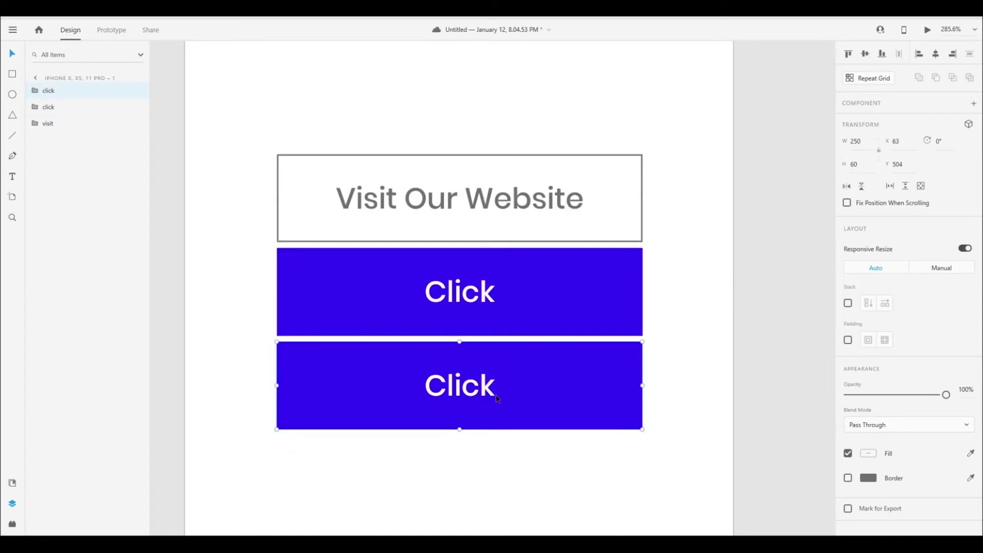
Change the bottom button's label to "Now" and select its whole group
{"action": "double_click", "coordinate": [463, 400]}
{"action": "double_click", "coordinate": [463, 398]}
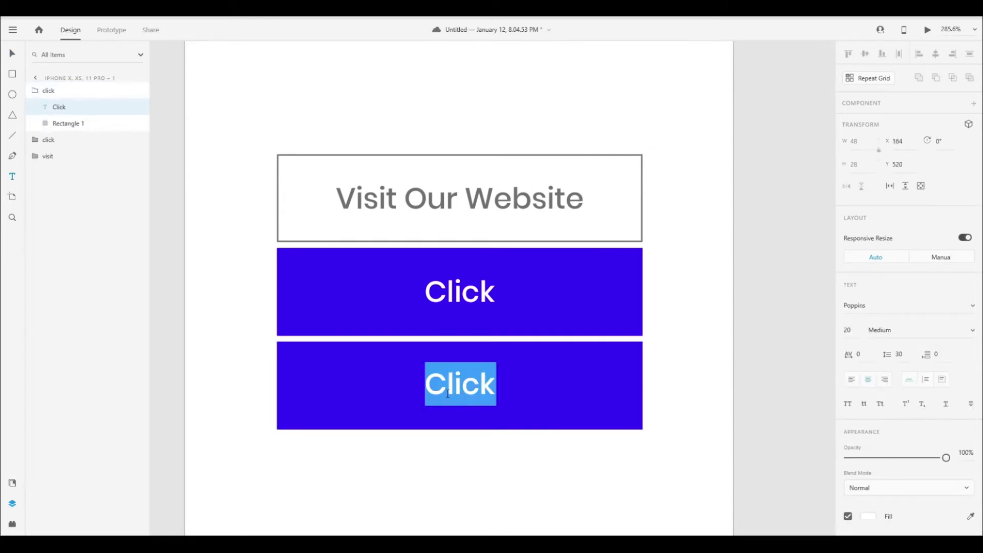
{"action": "type", "text": "Now"}
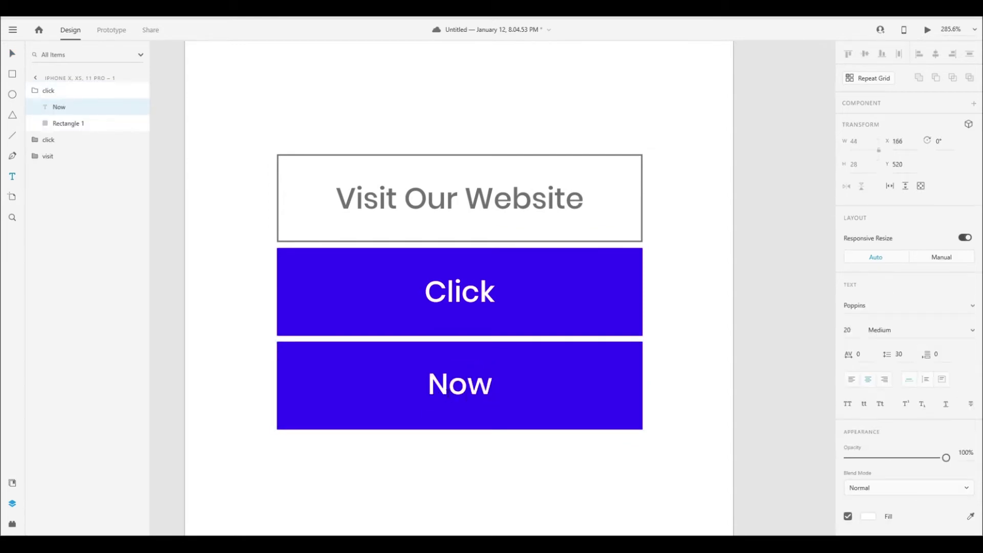
{"action": "key", "text": "Escape"}
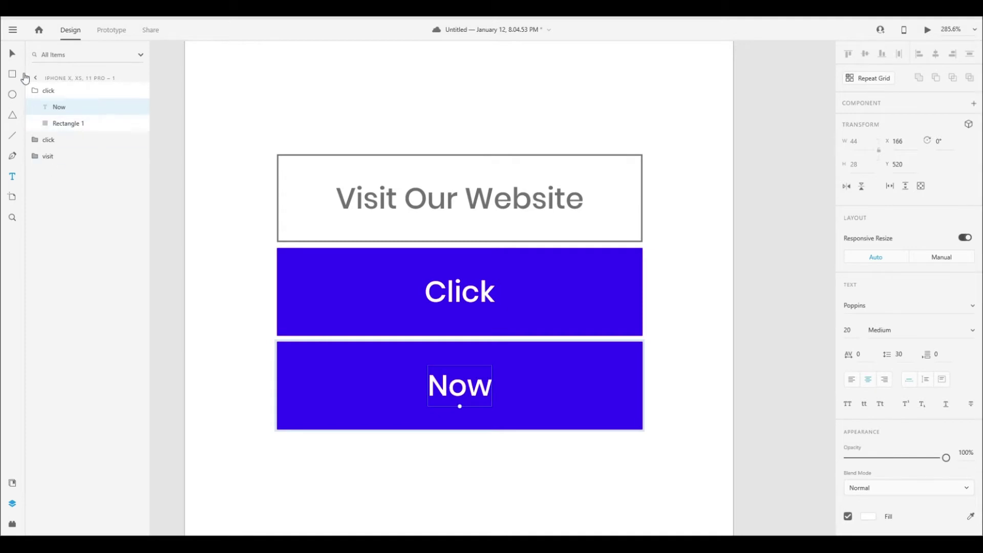
{"action": "left_click", "coordinate": [14, 54]}
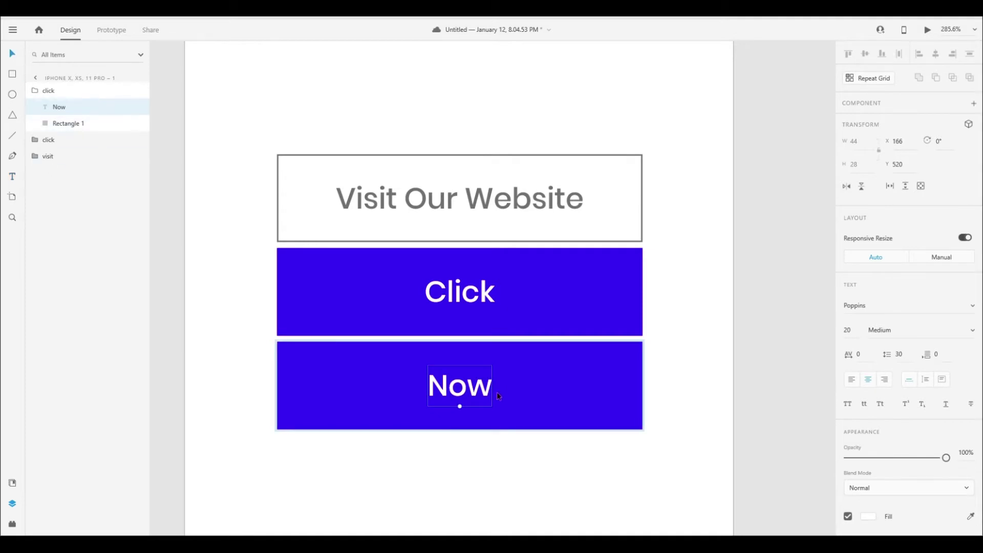
{"action": "left_click", "coordinate": [48, 95]}
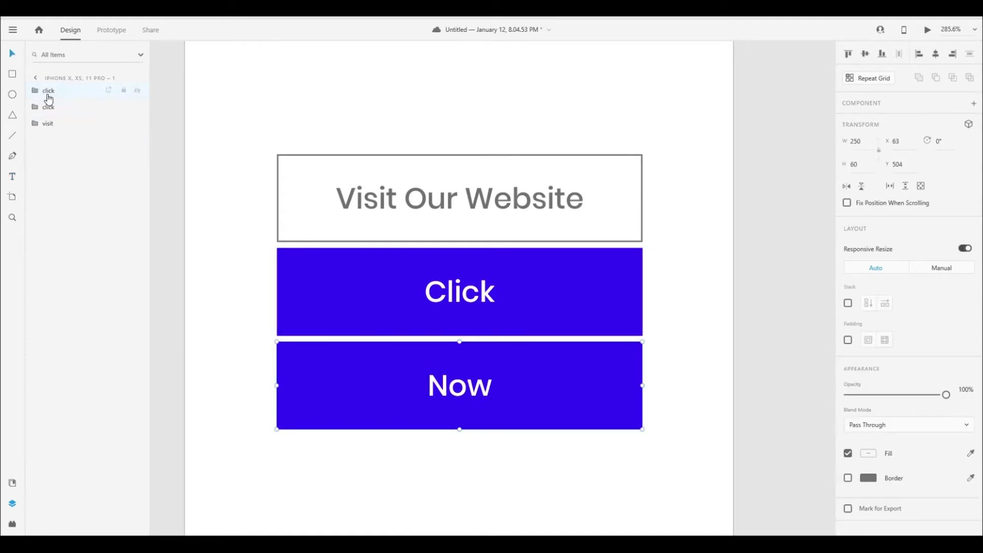
Rename the bottom "Now" button's group to "now"
{"action": "double_click", "coordinate": [53, 95]}
{"action": "type", "text": "now"}
{"action": "key", "text": "Return"}
Stack the click and now groups exactly over the visit button at Y 376, and order the layers visit, click, now
{"action": "left_click_drag", "start_coordinate": [531, 317], "coordinate": [521, 230]}
{"action": "left_click_drag", "start_coordinate": [535, 408], "coordinate": [538, 220]}
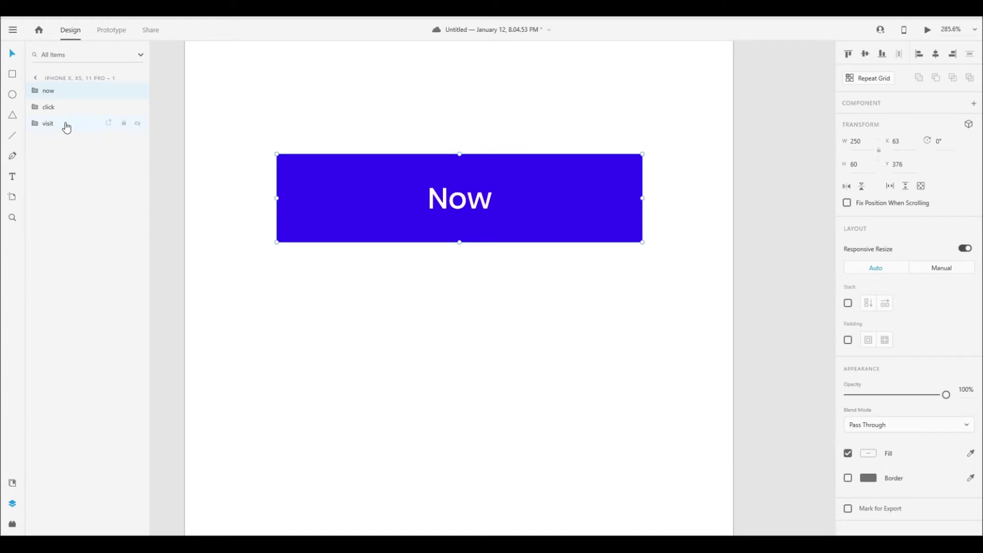
{"action": "left_click_drag", "start_coordinate": [66, 127], "coordinate": [75, 90]}
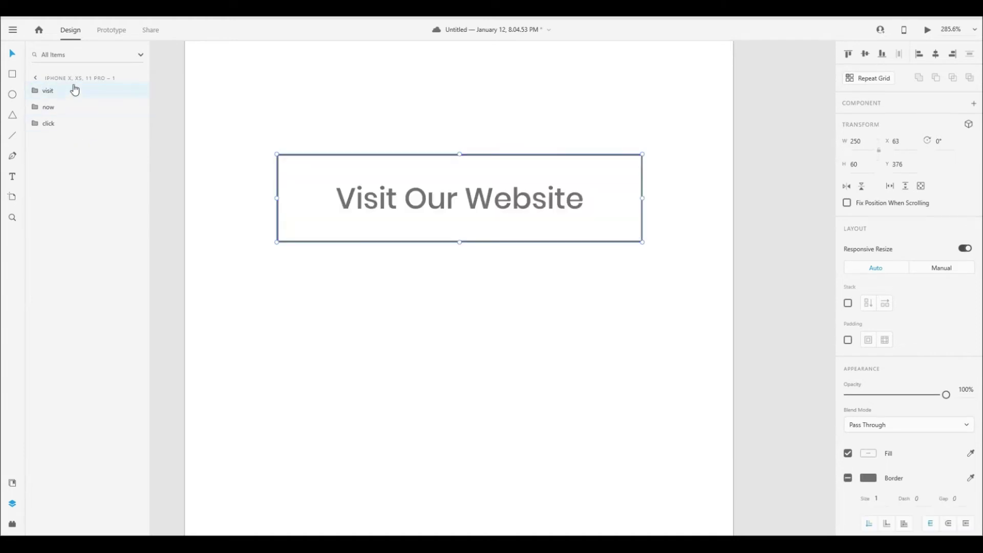
{"action": "left_click", "coordinate": [57, 126]}
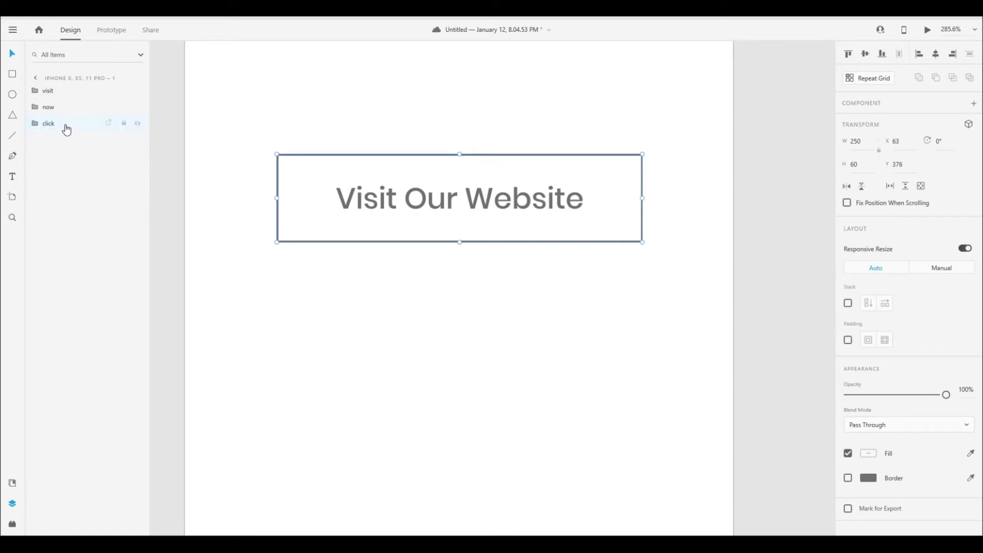
{"action": "left_click_drag", "start_coordinate": [67, 130], "coordinate": [73, 106]}
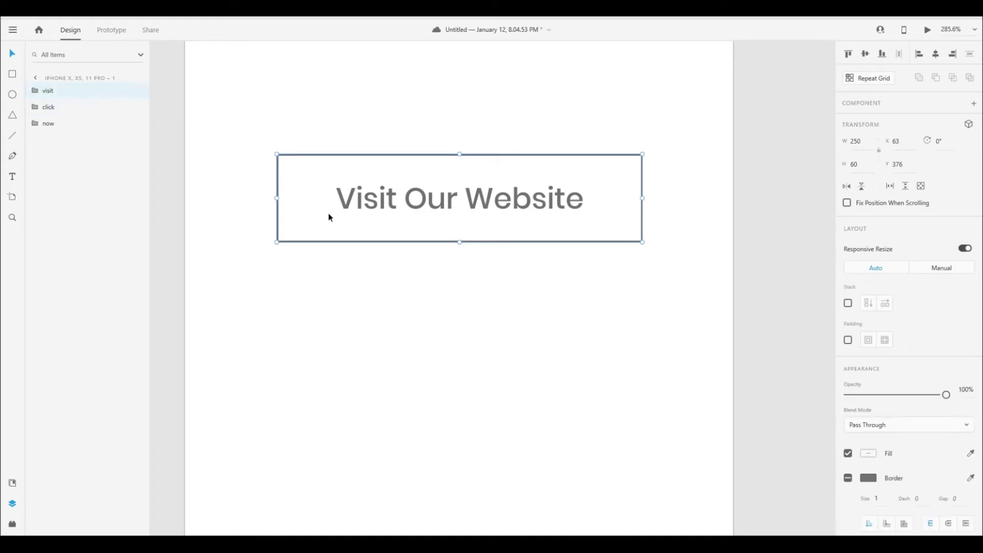
Copy the rectangle inside the visit group and paste it in place above all groups on the artboard
{"action": "double_click", "coordinate": [290, 176]}
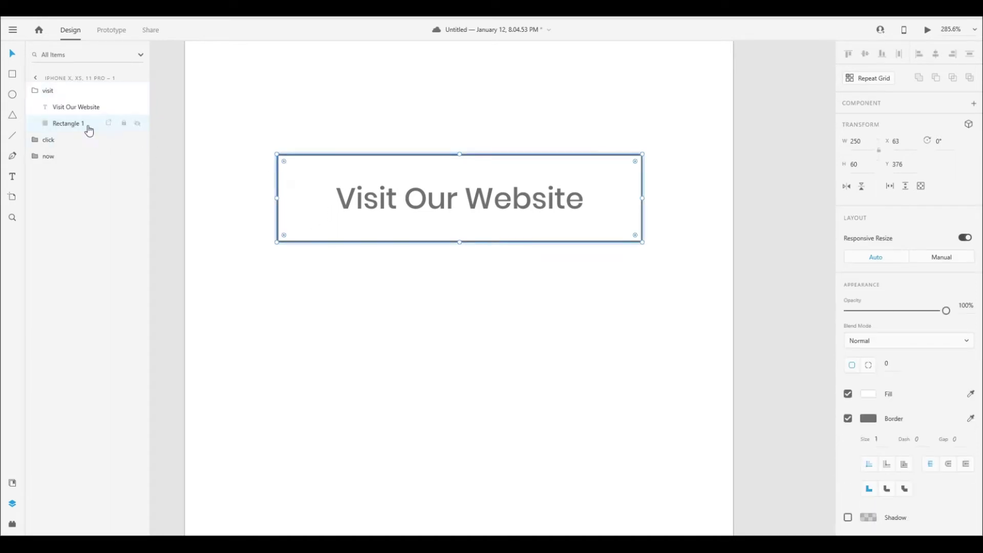
{"action": "left_click", "coordinate": [301, 114]}
{"action": "key", "text": "ctrl+v"}
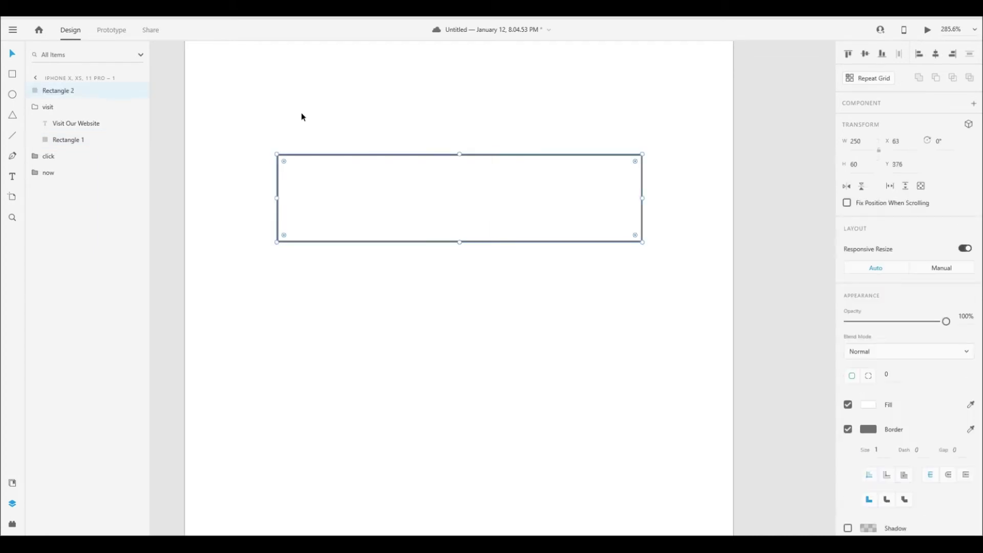
Mask the visit, click and now groups with the pasted rectangle
{"action": "left_click", "coordinate": [36, 107]}
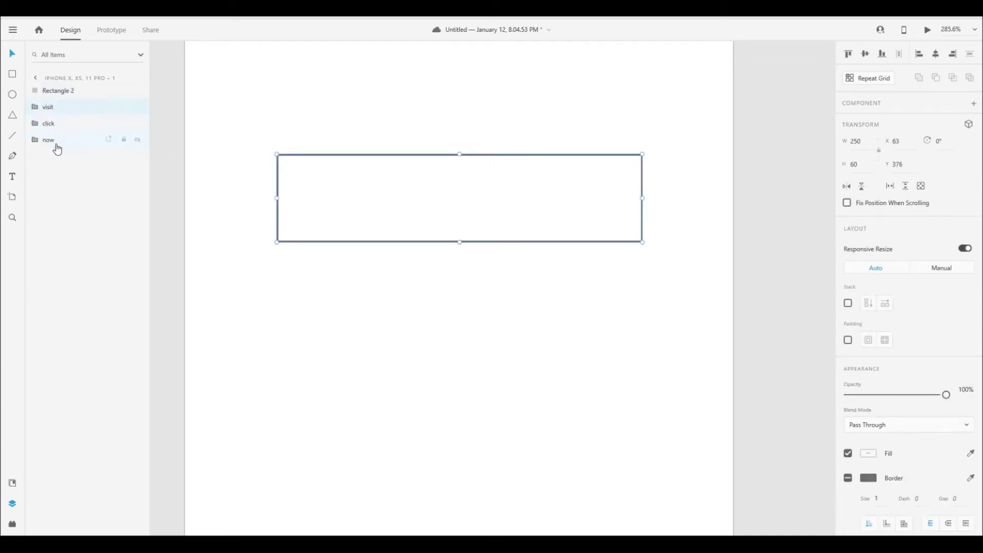
{"action": "left_click", "coordinate": [61, 93]}
{"action": "left_click", "coordinate": [64, 146], "text": "shift"}
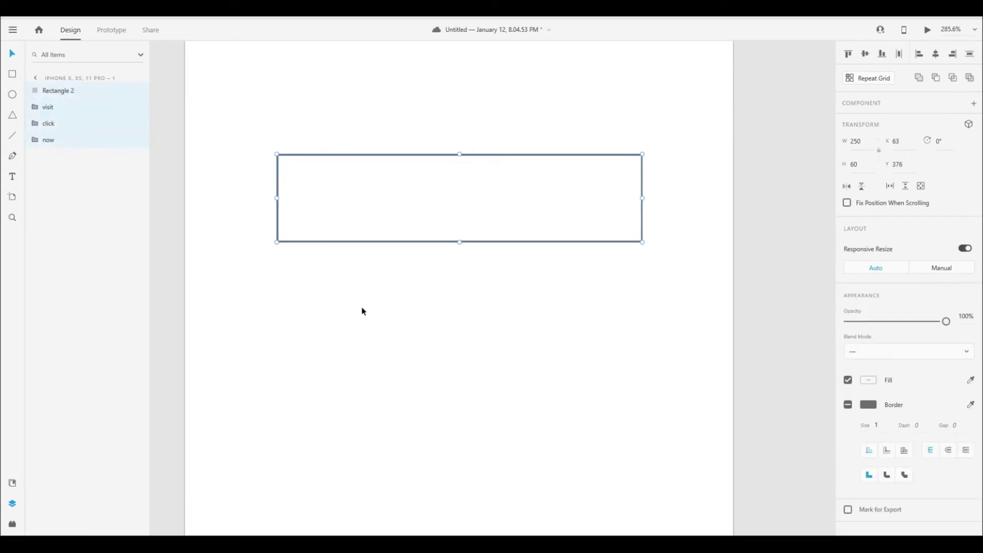
{"action": "key", "text": "ctrl+shift+m"}
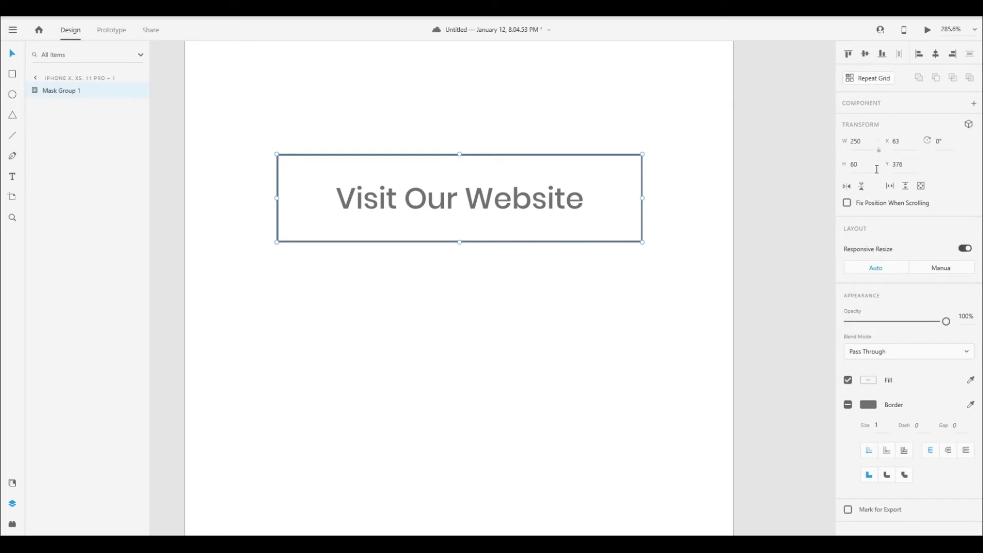
Turn the mask group into a component, add a Hover State to it and return to the Default State
{"action": "left_click", "coordinate": [974, 103]}
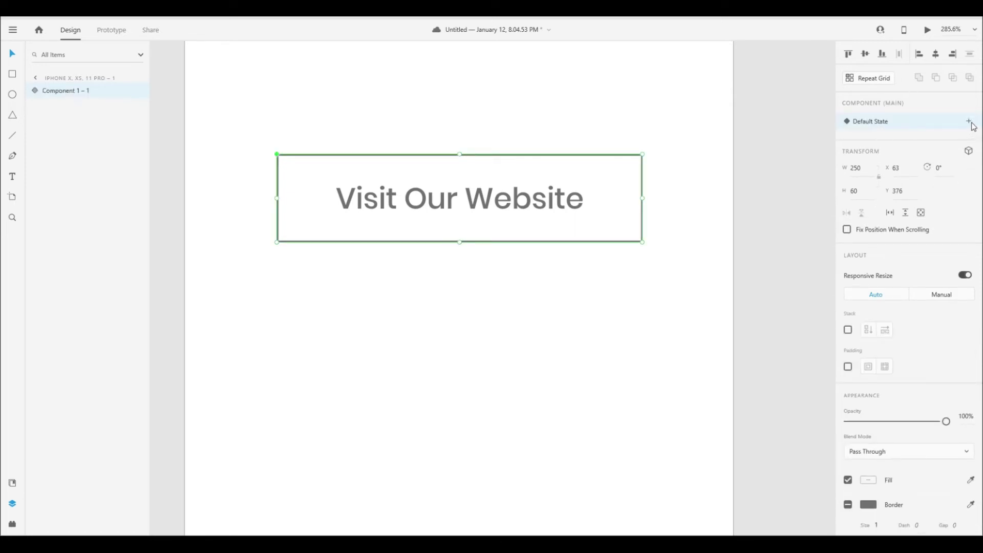
{"action": "left_click", "coordinate": [970, 123]}
{"action": "left_click", "coordinate": [886, 145]}
{"action": "left_click", "coordinate": [870, 124]}
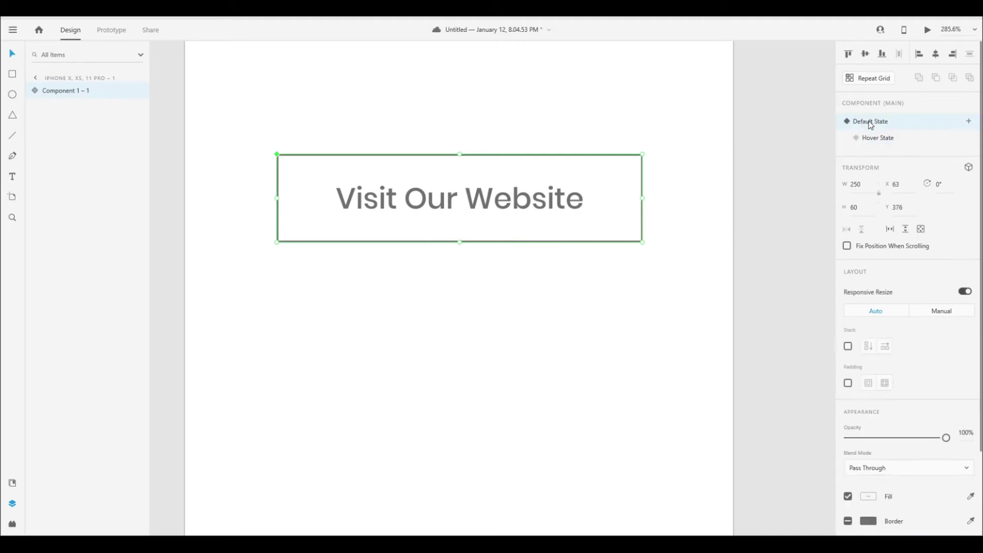
Rename the component to "button"
{"action": "double_click", "coordinate": [73, 92]}
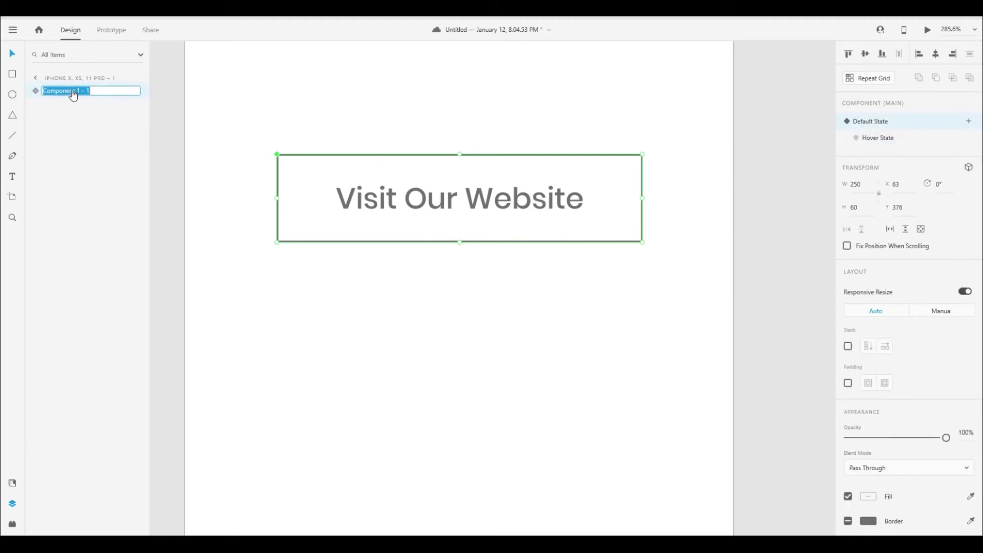
{"action": "type", "text": "button"}
{"action": "key", "text": "Return"}
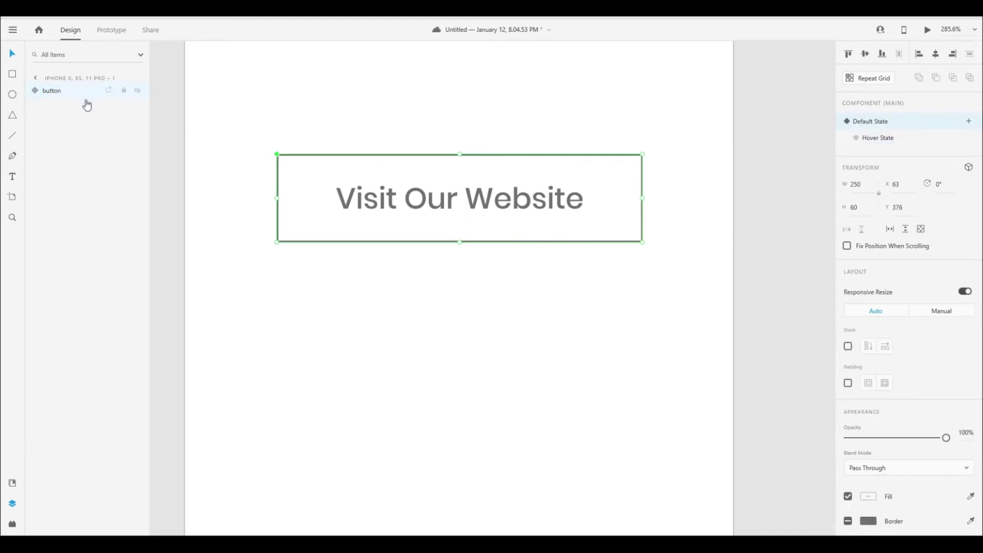
In the Default State, move the click group out of the mask to the visit button's left edge, at X -187
{"action": "left_click", "coordinate": [32, 92]}
{"action": "left_click", "coordinate": [50, 112]}
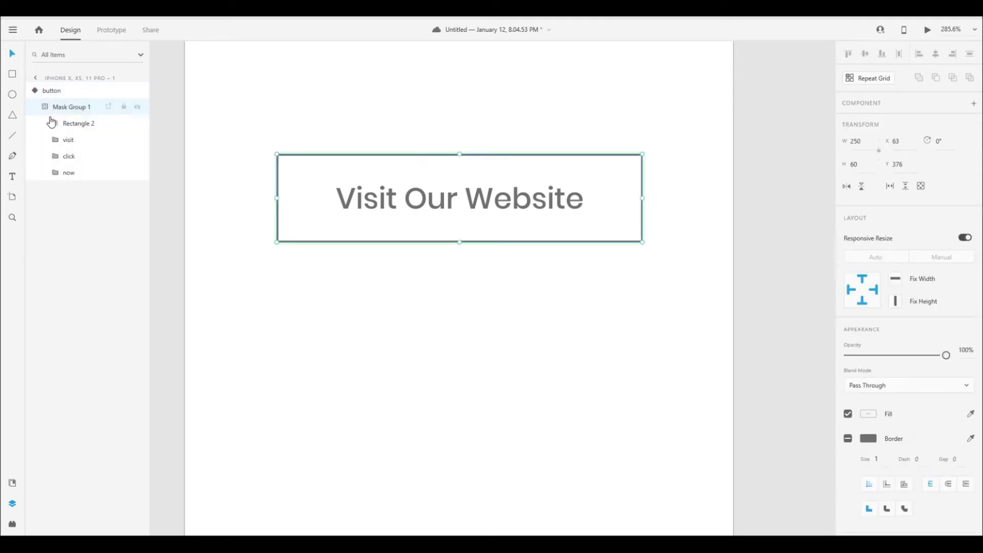
{"action": "left_click", "coordinate": [83, 163]}
{"action": "key", "text": "shift+Left"}
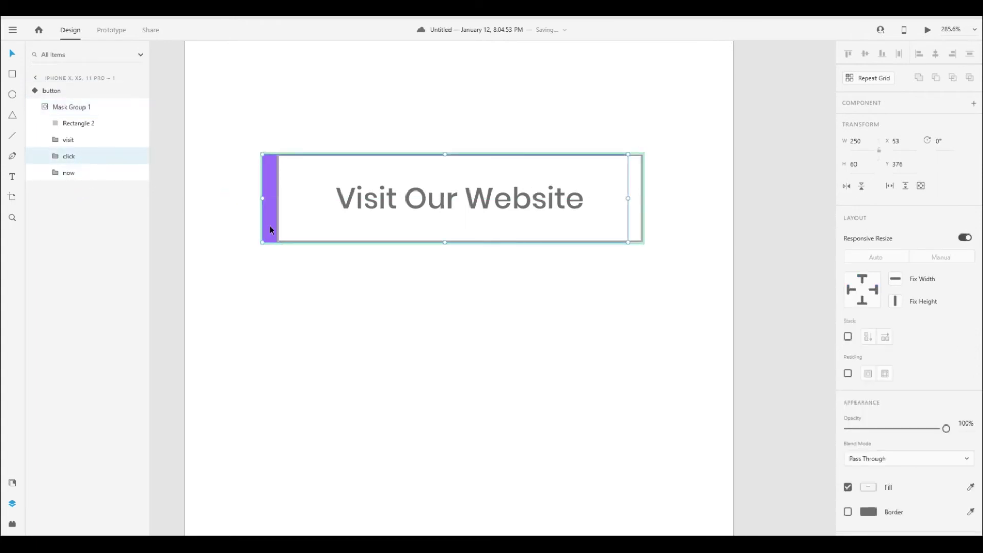
{"action": "scroll", "coordinate": [270, 230], "scroll_direction": "down", "scroll_amount": 5}
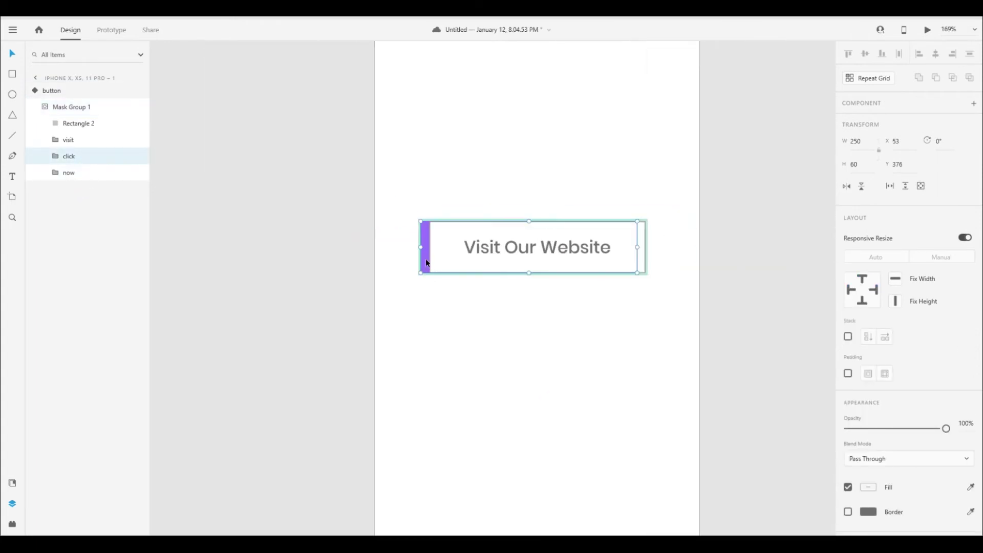
{"action": "left_click_drag", "start_coordinate": [427, 263], "coordinate": [218, 262]}
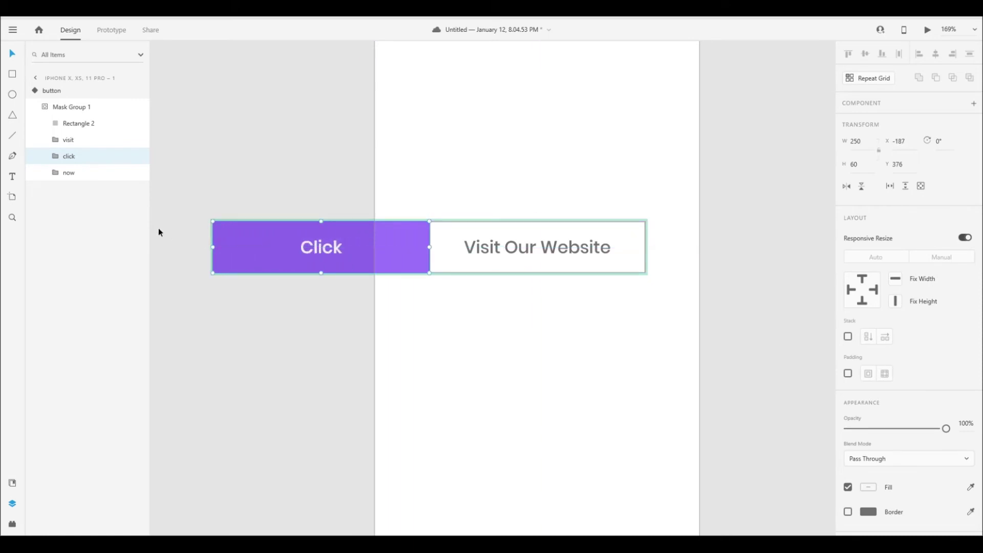
Move the now group out of the mask to the visit button's right edge, at X 313
{"action": "left_click", "coordinate": [84, 174]}
{"action": "key", "text": "shift+Right"}
{"action": "key", "text": "shift+Right"}
{"action": "key", "text": "shift+Right"}
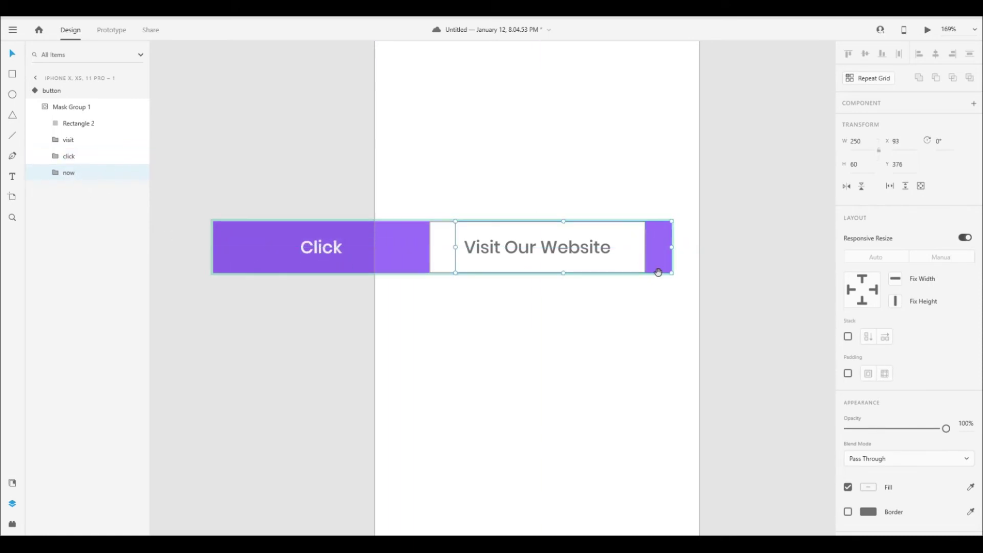
{"action": "left_click_drag", "start_coordinate": [658, 271], "coordinate": [609, 263]}
{"action": "left_click_drag", "start_coordinate": [369, 272], "coordinate": [558, 273]}
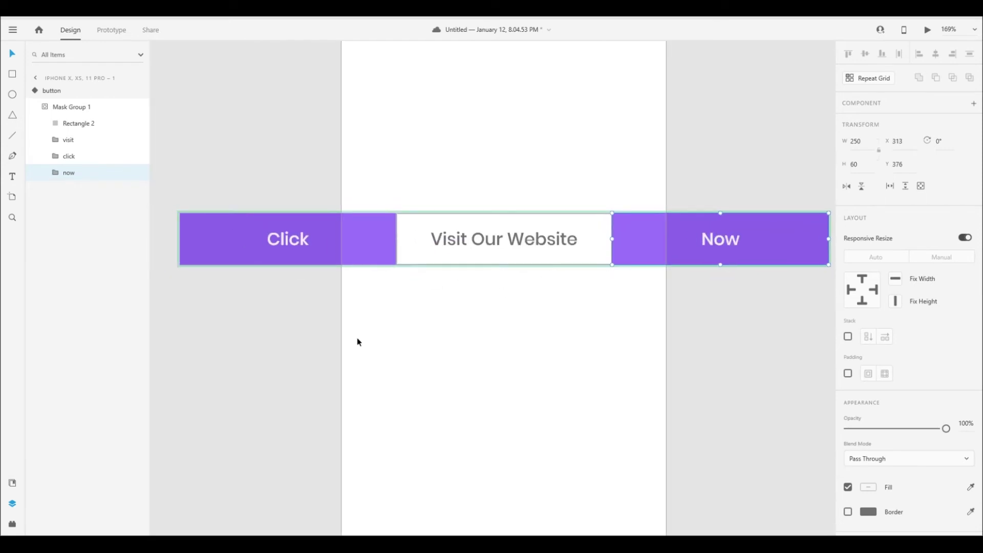
In the Hover State, set the opacity of the "Visit Our Website" text to 0% and save the document
{"action": "left_click", "coordinate": [37, 93]}
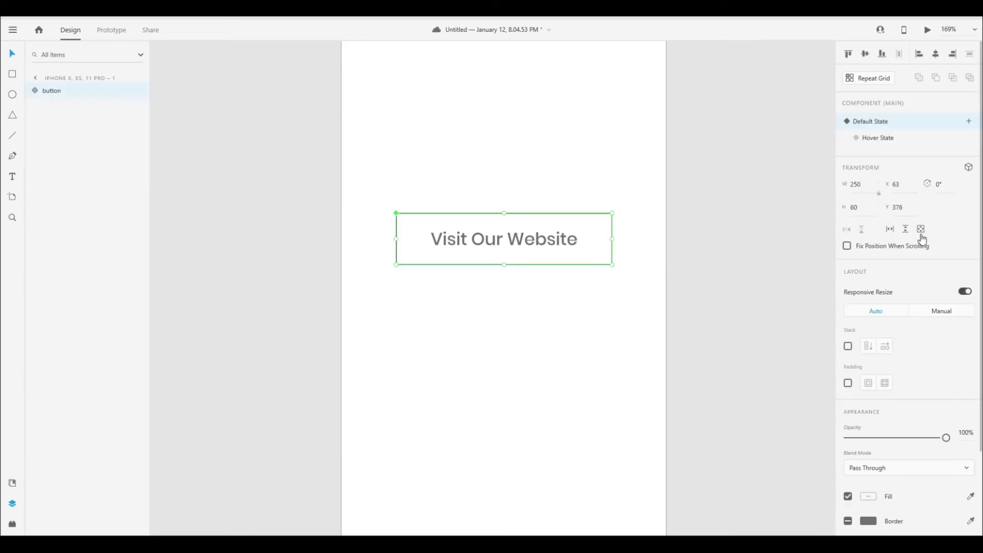
{"action": "left_click", "coordinate": [886, 139]}
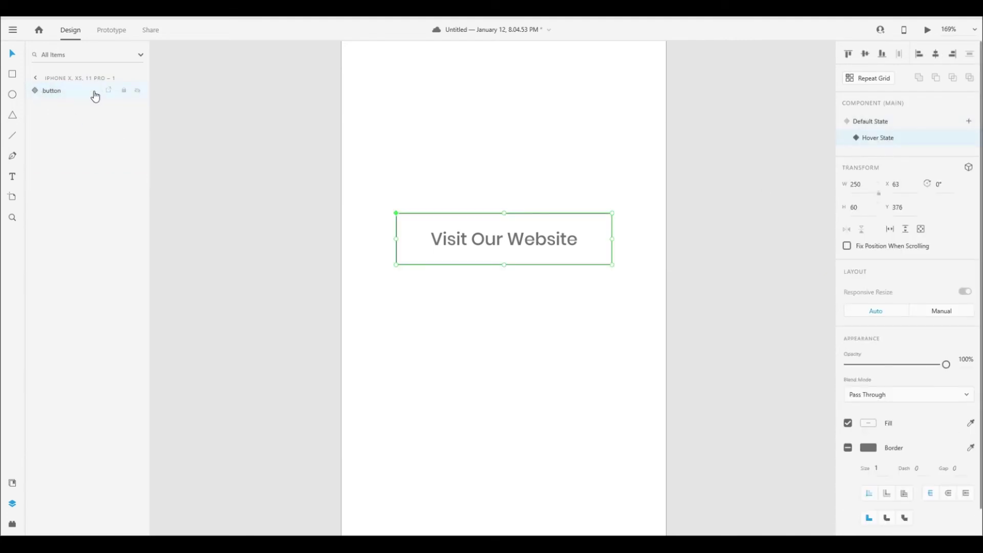
{"action": "left_click", "coordinate": [34, 91]}
{"action": "left_click", "coordinate": [43, 107]}
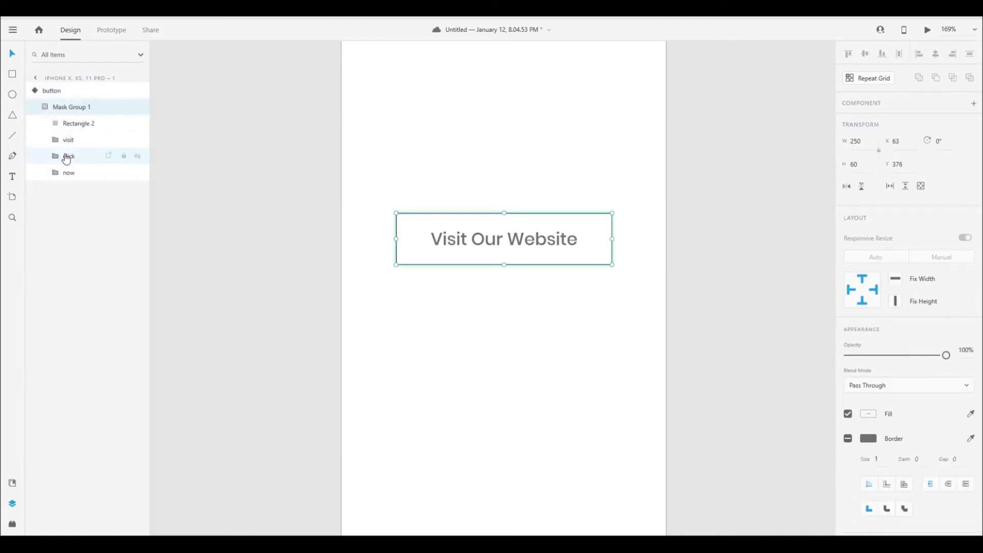
{"action": "left_click", "coordinate": [84, 162]}
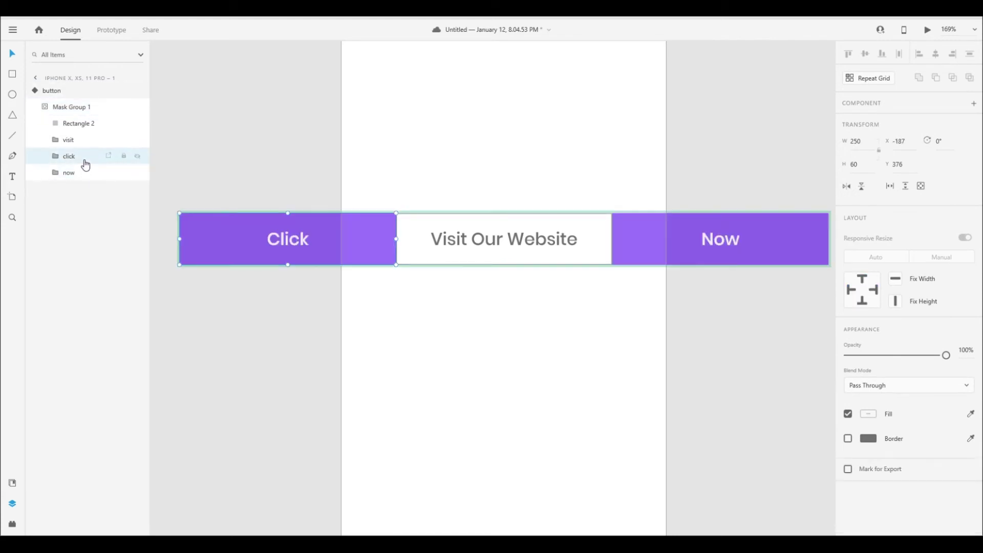
{"action": "left_click", "coordinate": [56, 140]}
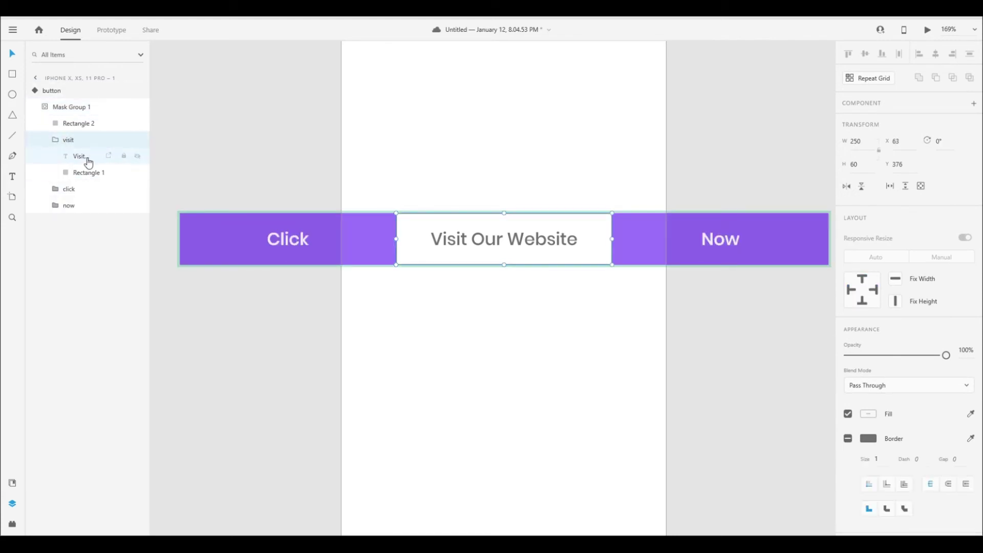
{"action": "left_click", "coordinate": [85, 157]}
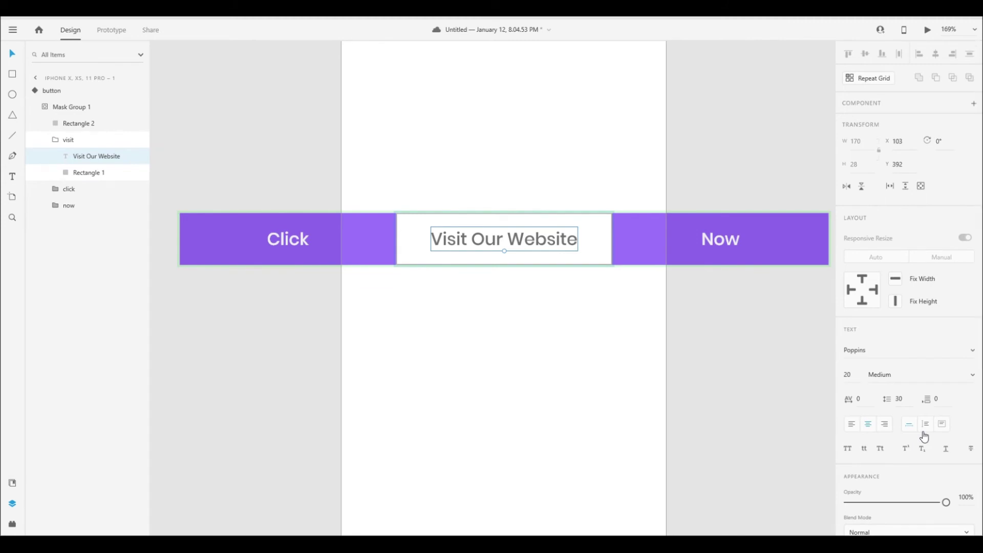
{"action": "key", "text": "ctrl+s"}
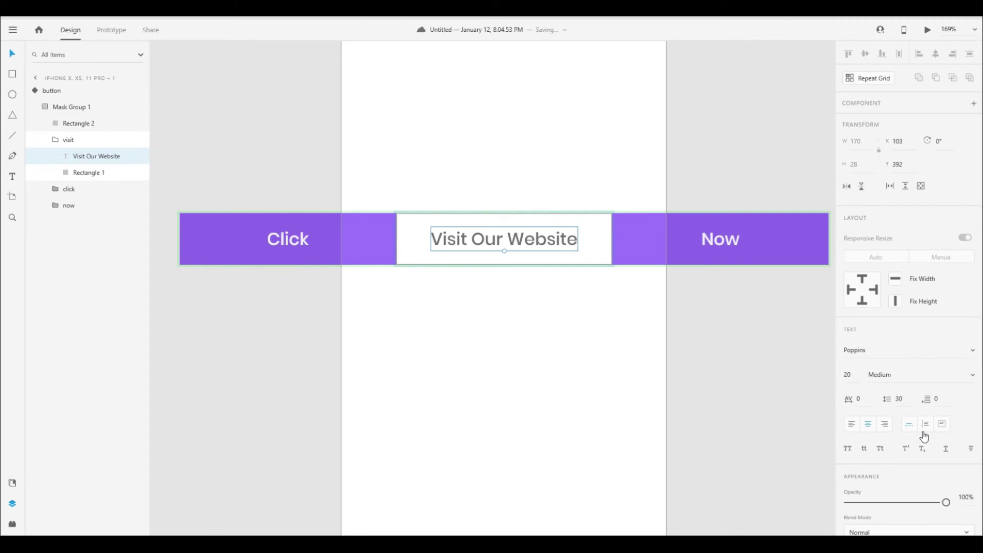
{"action": "left_click_drag", "start_coordinate": [946, 502], "coordinate": [831, 507]}
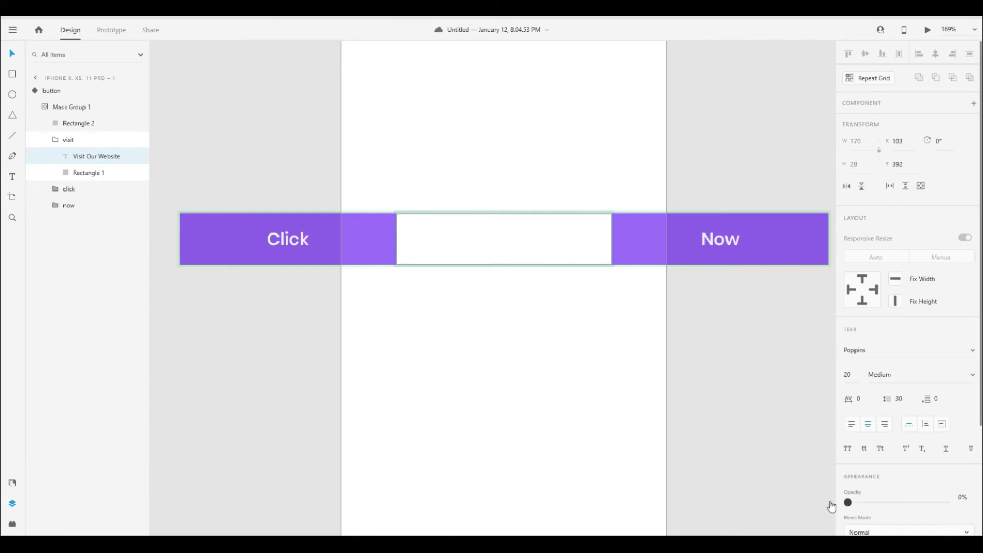
Turn off the fill of the visit group's rectangle in the Hover State and keep its border on
{"action": "left_click", "coordinate": [81, 172]}
{"action": "left_click", "coordinate": [848, 463]}
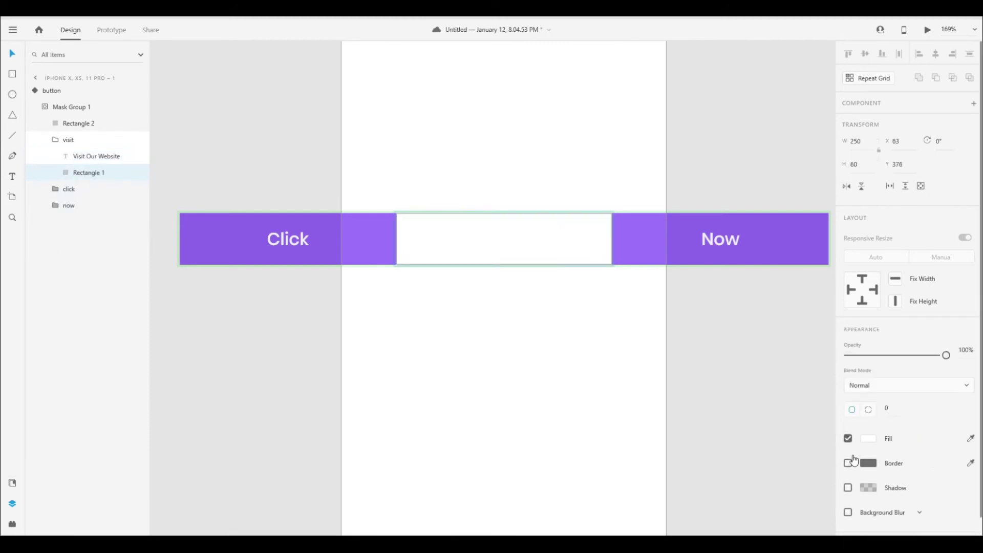
{"action": "left_click", "coordinate": [848, 463]}
{"action": "left_click", "coordinate": [848, 438]}
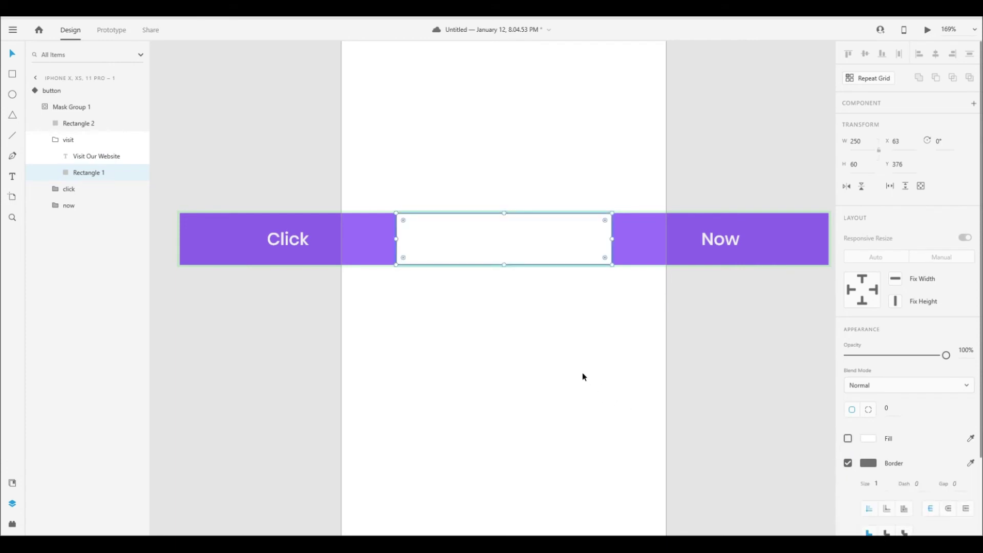
Slide the click group halfway into the button and the now group to X 188, so both meet at the button's centre
{"action": "left_click", "coordinate": [78, 189]}
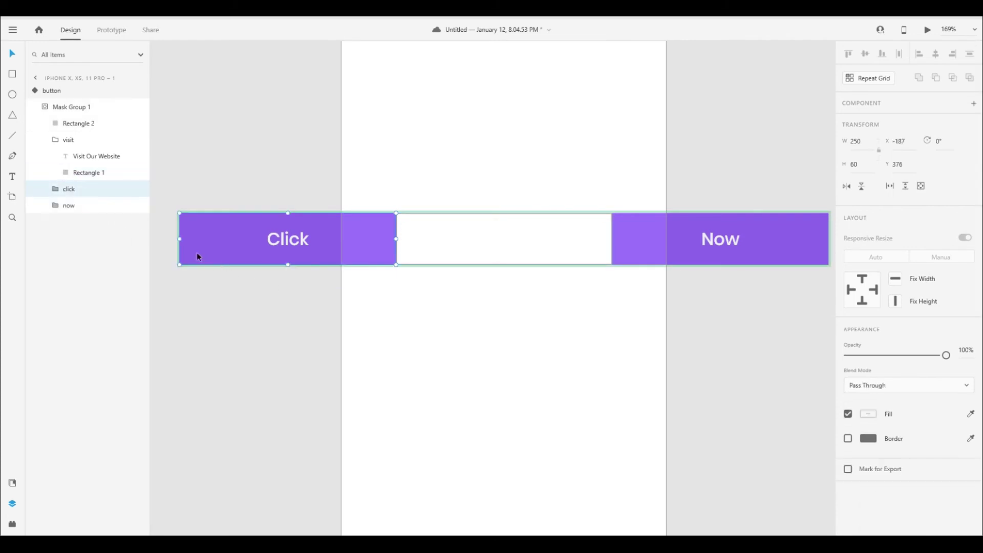
{"action": "left_click_drag", "start_coordinate": [198, 256], "coordinate": [306, 263]}
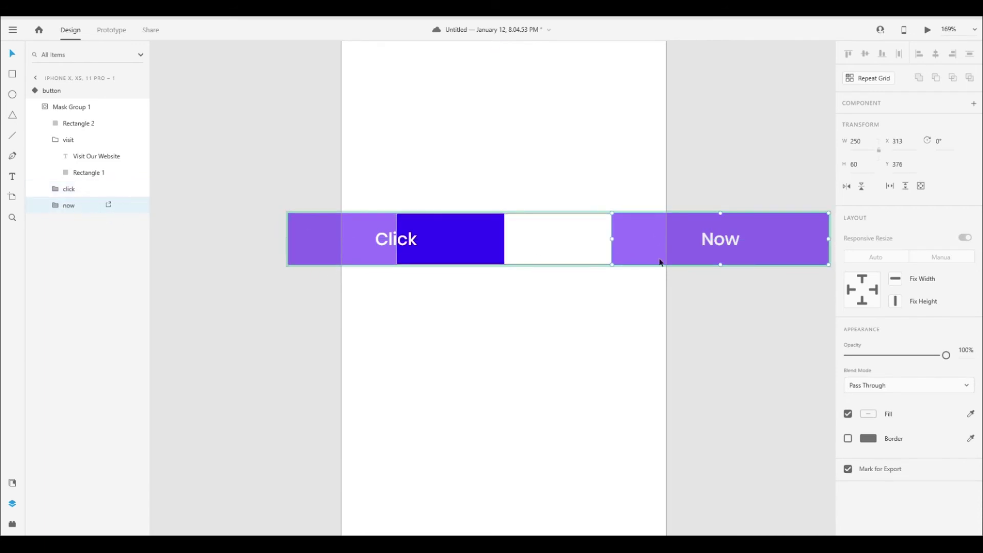
{"action": "left_click_drag", "start_coordinate": [787, 251], "coordinate": [680, 250]}
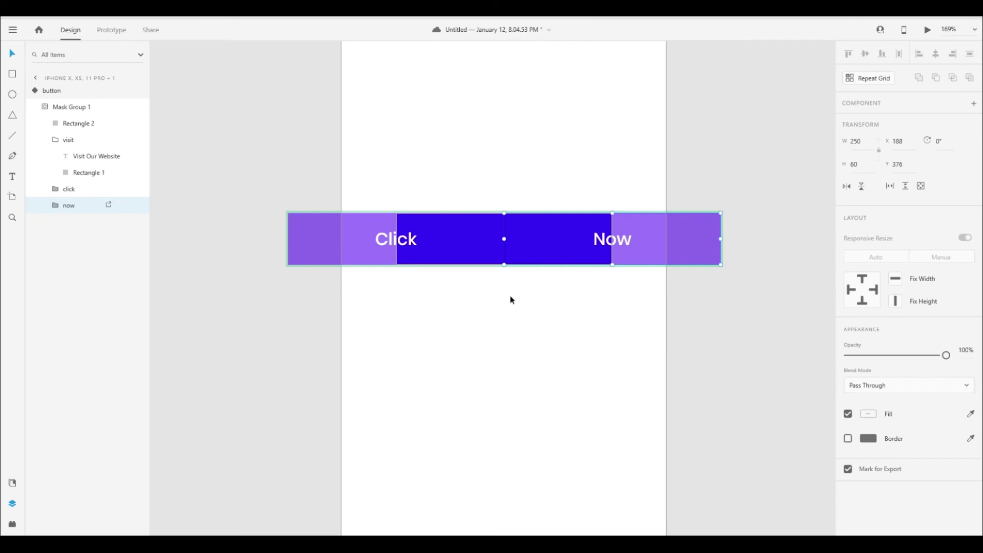
Move the "Now" label inside the now group leftward to X 193
{"action": "left_click", "coordinate": [57, 206]}
{"action": "left_click", "coordinate": [76, 221]}
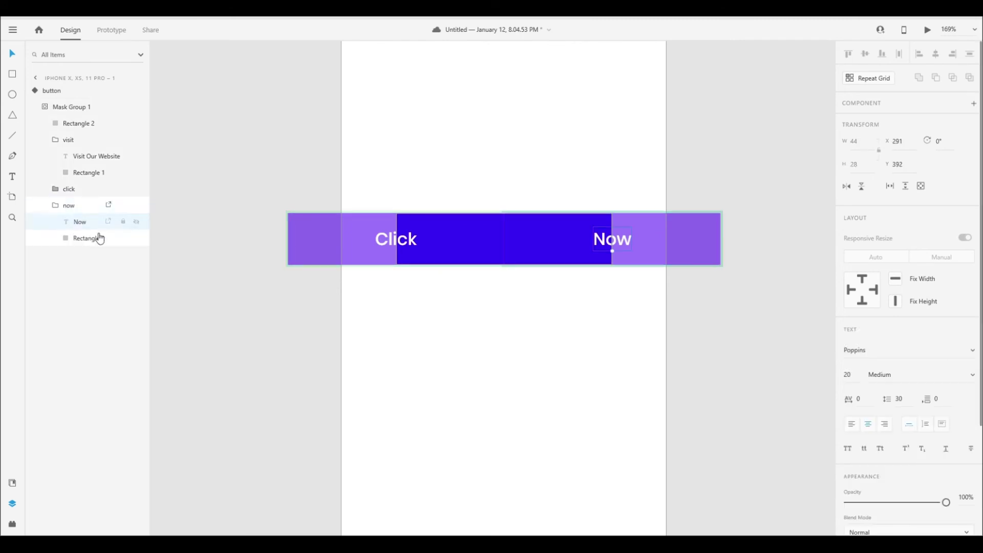
{"action": "left_click_drag", "start_coordinate": [600, 246], "coordinate": [516, 247]}
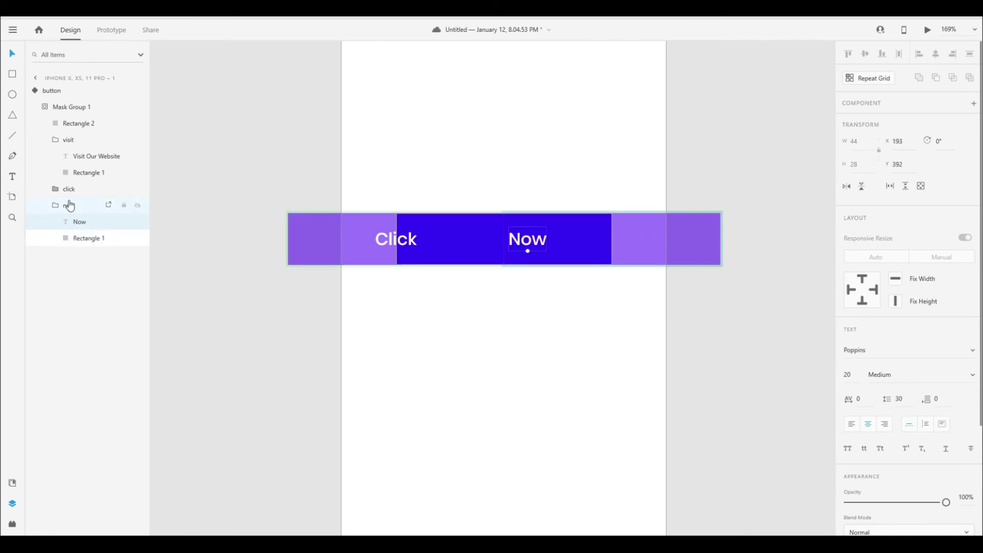
Move the "Click" label inside the click group rightward to X 135, beside the "Now" label
{"action": "left_click", "coordinate": [56, 189]}
{"action": "left_click", "coordinate": [82, 220]}
{"action": "left_click", "coordinate": [398, 248]}
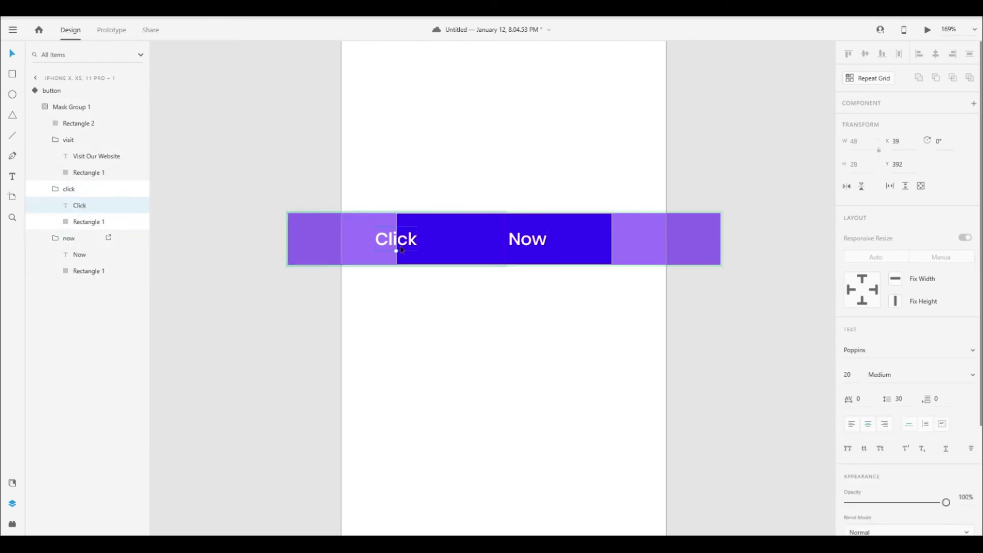
{"action": "left_click_drag", "start_coordinate": [397, 248], "coordinate": [493, 246]}
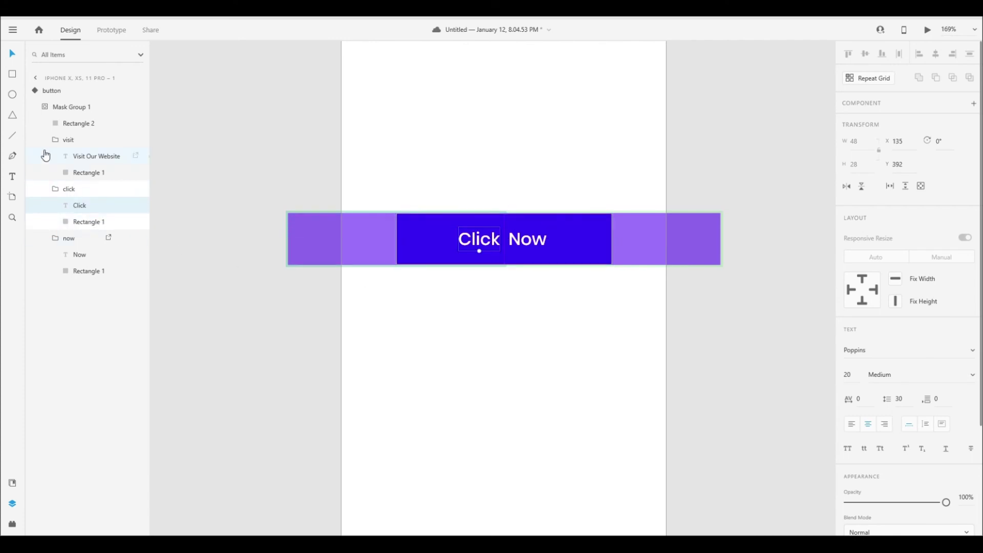
Collapse the click, now and visit groups and the mask group, and select the whole button component
{"action": "left_click", "coordinate": [55, 189]}
{"action": "left_click", "coordinate": [55, 190]}
{"action": "left_click", "coordinate": [55, 141]}
{"action": "left_click", "coordinate": [55, 172], "text": "shift"}
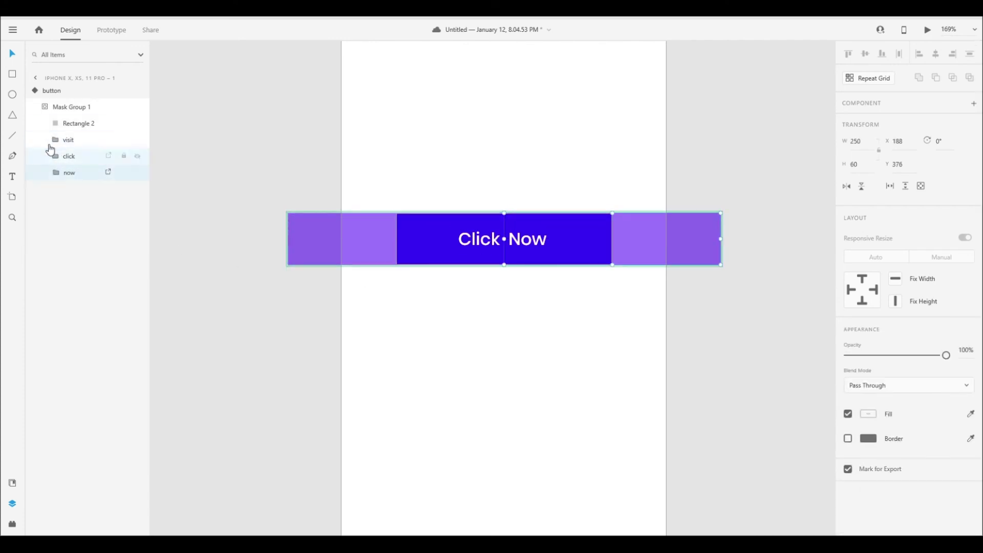
{"action": "left_click", "coordinate": [44, 106]}
{"action": "left_click", "coordinate": [36, 91]}
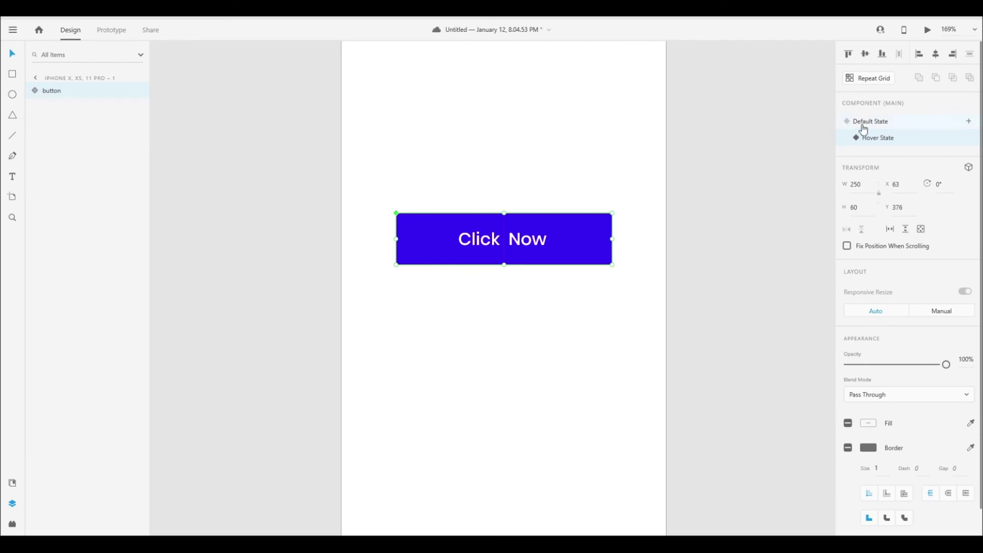
Compare the button's Default State with its Hover State, finishing on the Default State
{"action": "left_click", "coordinate": [865, 123]}
{"action": "left_click", "coordinate": [876, 139]}
{"action": "left_click", "coordinate": [870, 123]}
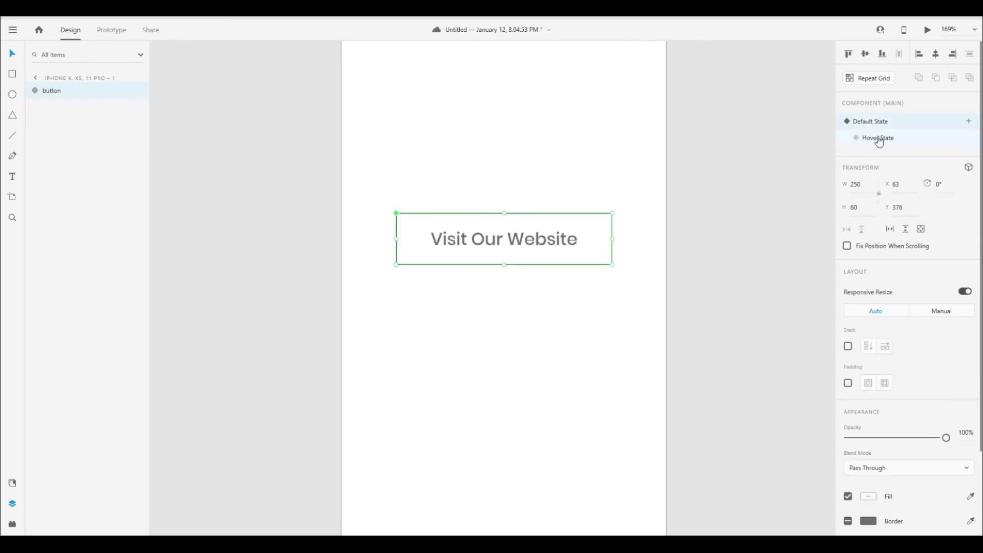
{"action": "left_click", "coordinate": [878, 139]}
{"action": "left_click", "coordinate": [879, 127]}
Set the duration of the Default State's hover interaction to 0.4 s in Prototype mode
{"action": "left_click", "coordinate": [120, 32]}
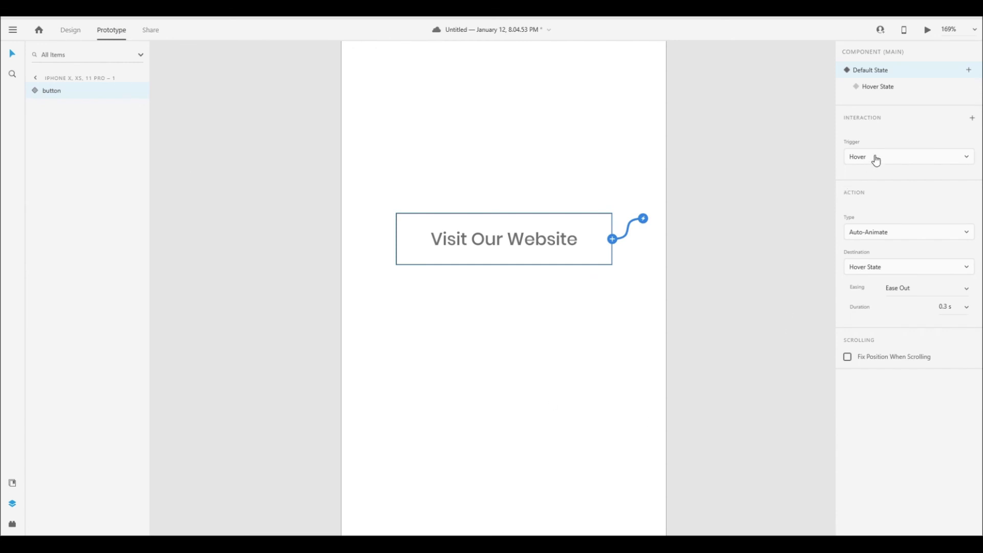
{"action": "left_click", "coordinate": [971, 295]}
{"action": "left_click", "coordinate": [953, 314]}
{"action": "left_click", "coordinate": [799, 357]}
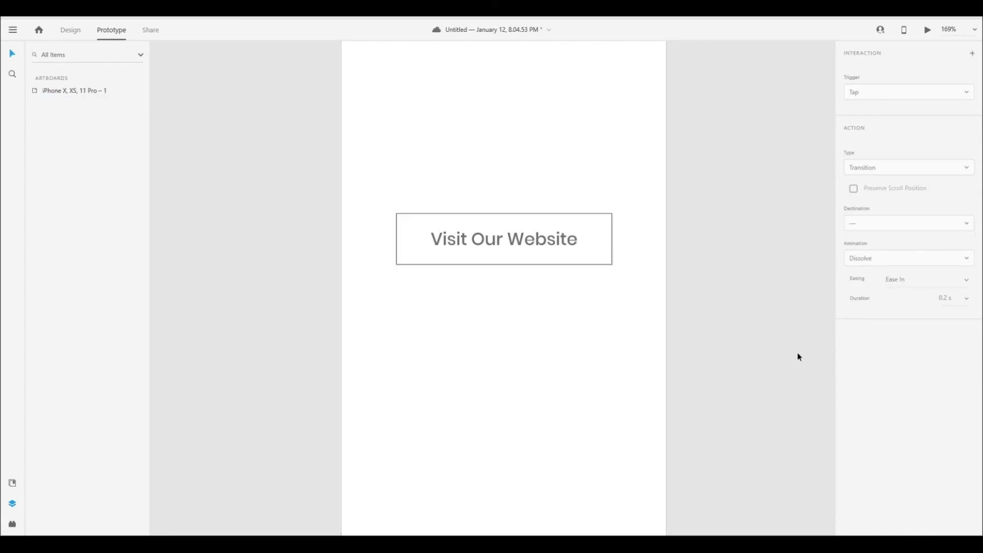
Set the easing of the button's hover Auto-Animate to Snap and its duration to 1 s
{"action": "left_click", "coordinate": [65, 92]}
{"action": "left_click", "coordinate": [421, 172]}
{"action": "left_click", "coordinate": [71, 31]}
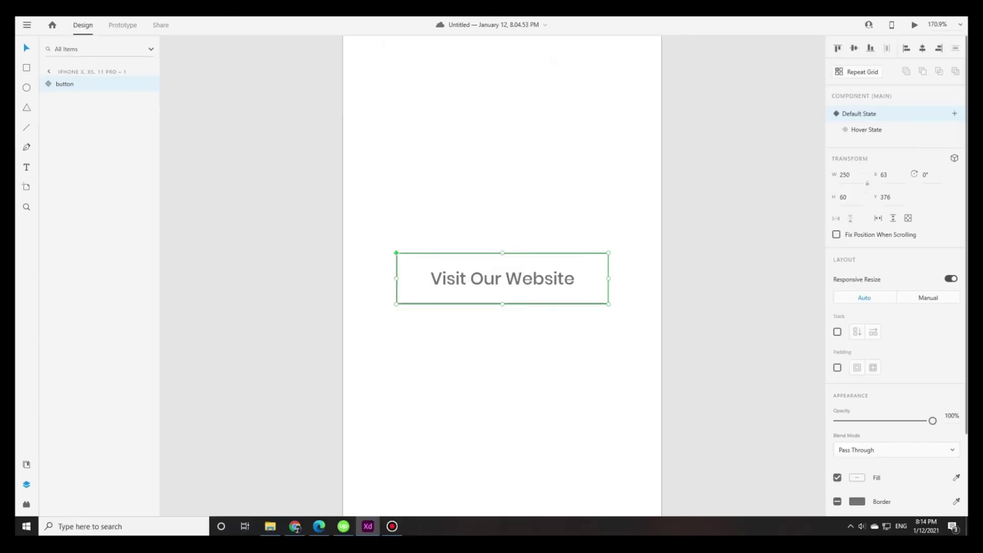
{"action": "key", "text": "ctrl+2"}
{"action": "left_click", "coordinate": [886, 275]}
{"action": "left_click", "coordinate": [885, 314]}
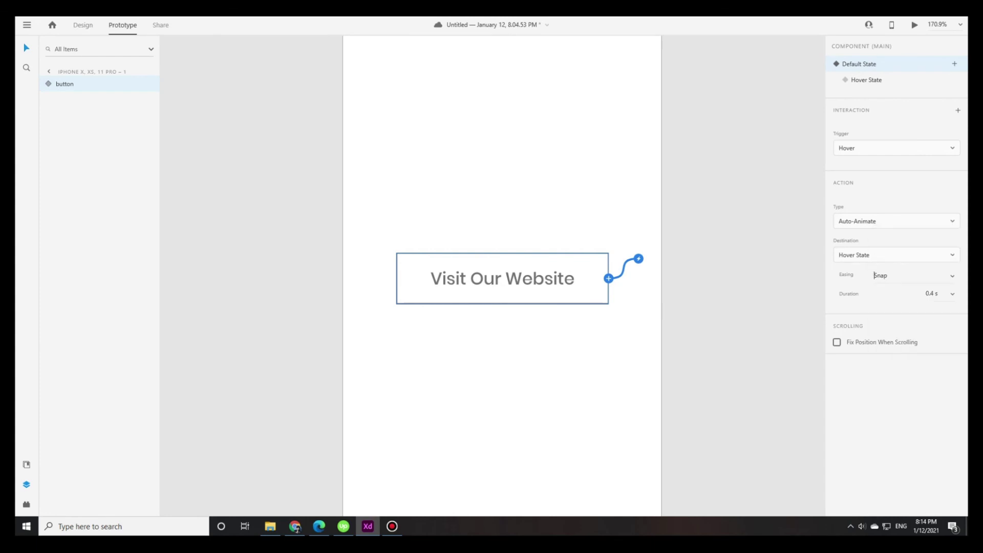
{"action": "left_click", "coordinate": [931, 293]}
{"action": "left_click", "coordinate": [929, 355]}
Preview the prototype in a maximized window and test the button's hover animation
{"action": "key", "text": "ctrl+1"}
{"action": "key", "text": "ctrl+Return"}
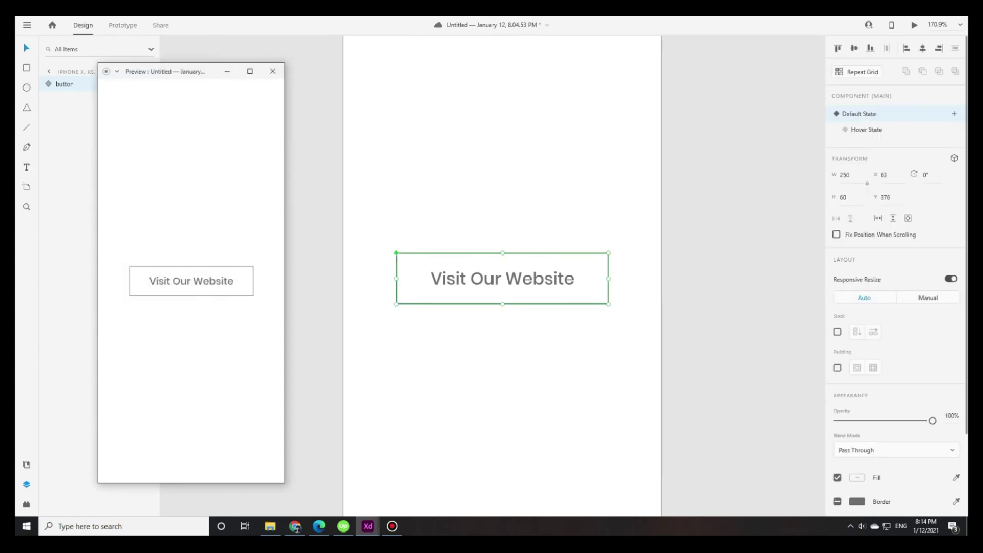
{"action": "left_click", "coordinate": [250, 71]}
{"action": "mouse_move", "coordinate": [492, 265]}
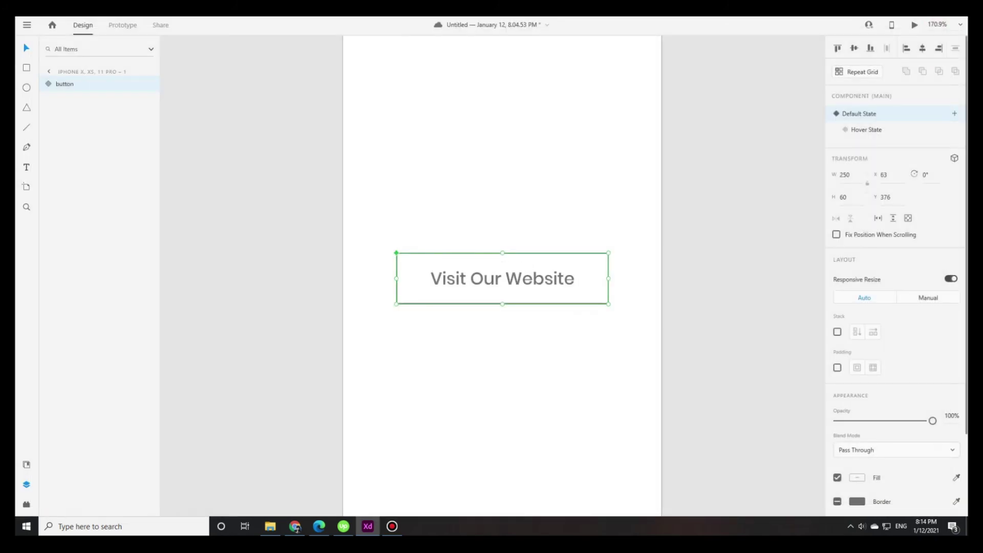
Set the hover interaction's duration to 0.4 s and open the prototype preview
{"action": "key", "text": "ctrl+2"}
{"action": "left_click", "coordinate": [939, 293]}
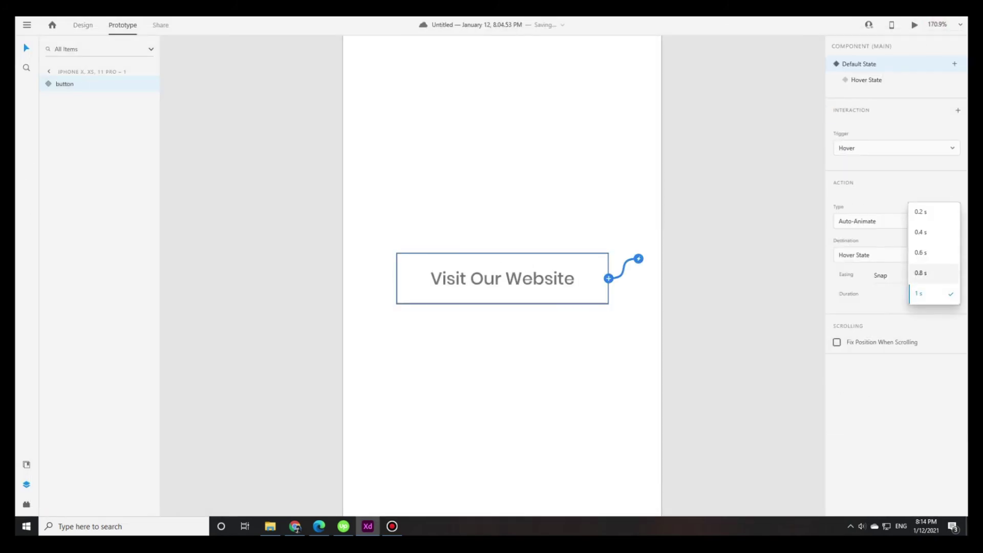
{"action": "left_click", "coordinate": [932, 233]}
{"action": "key", "text": "ctrl+Return"}
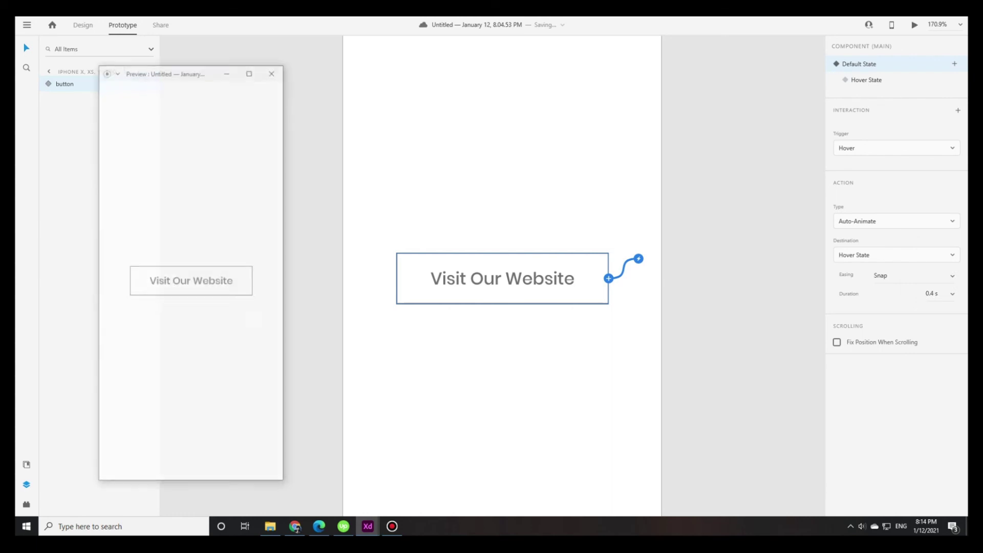